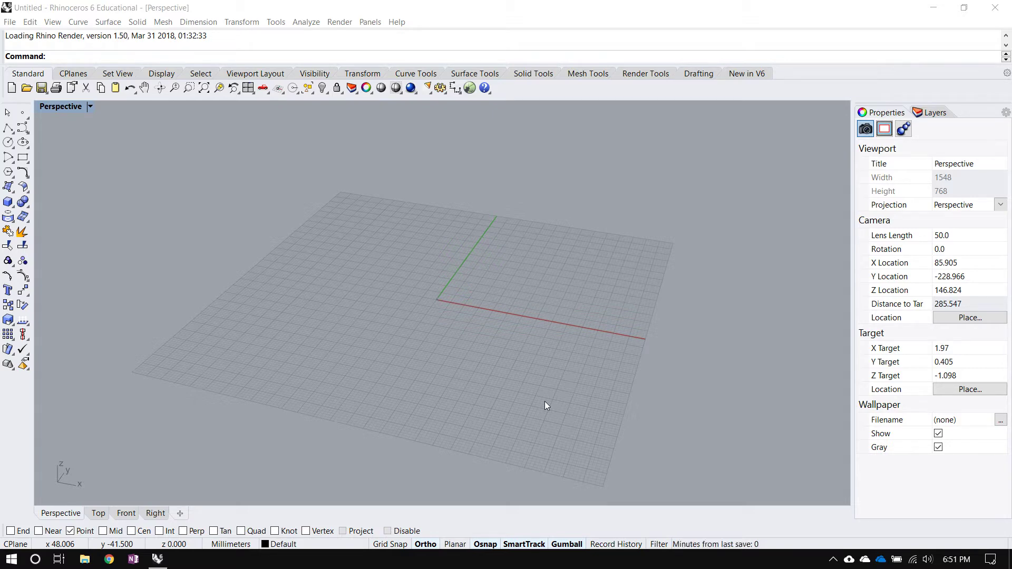
# Show the layer list, adjust its width, and open the TagManager
pyautogui.click(931, 113)
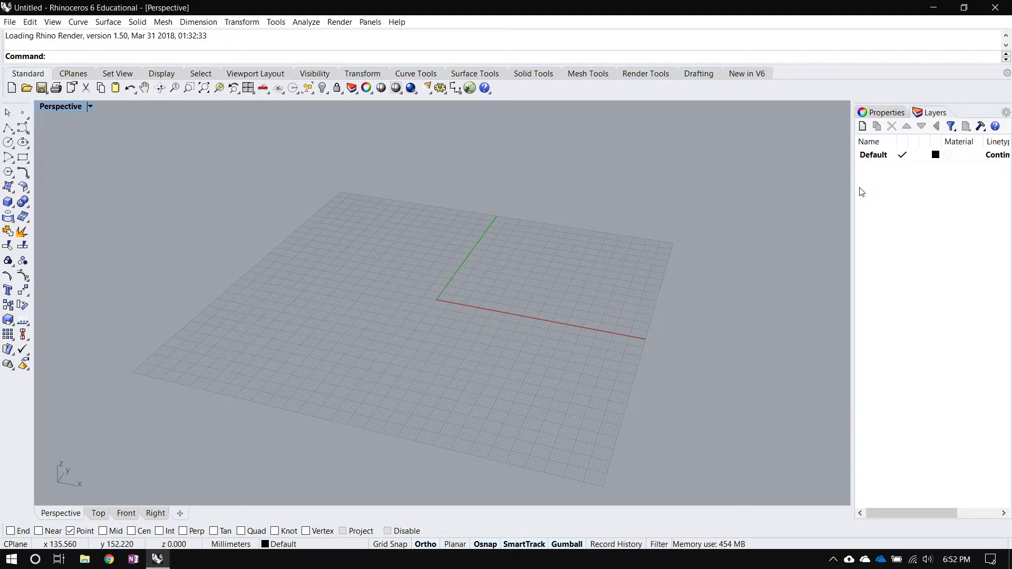
pyautogui.moveTo(852, 188); pyautogui.dragTo(823, 188)
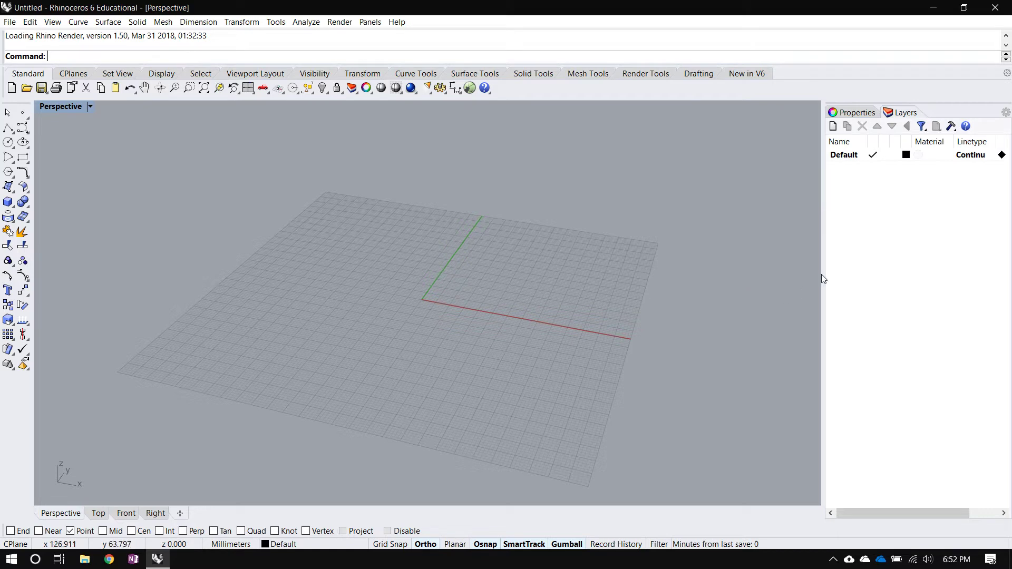
pyautogui.moveTo(823, 273); pyautogui.dragTo(862, 270)
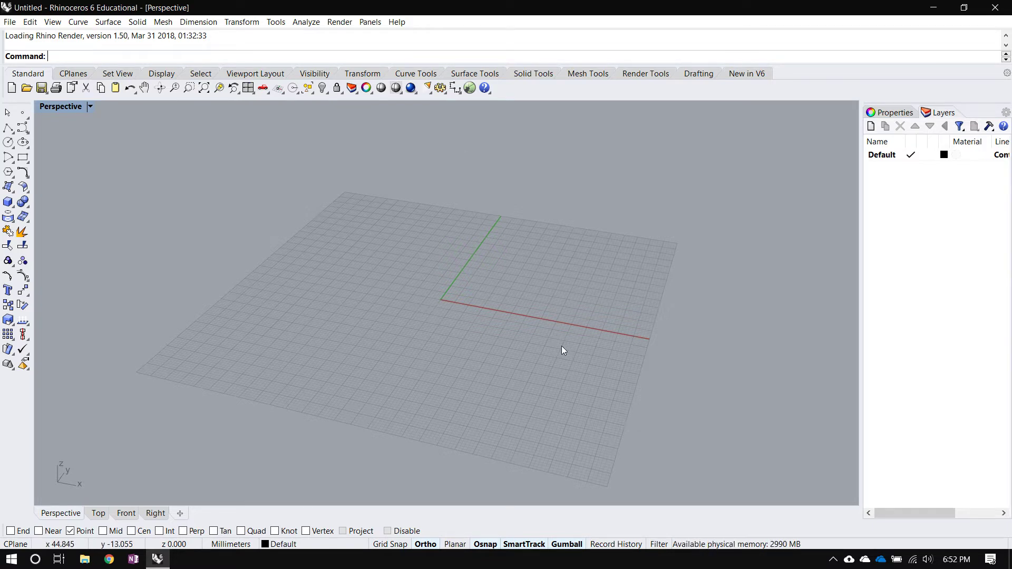
pyautogui.write('TagManager')
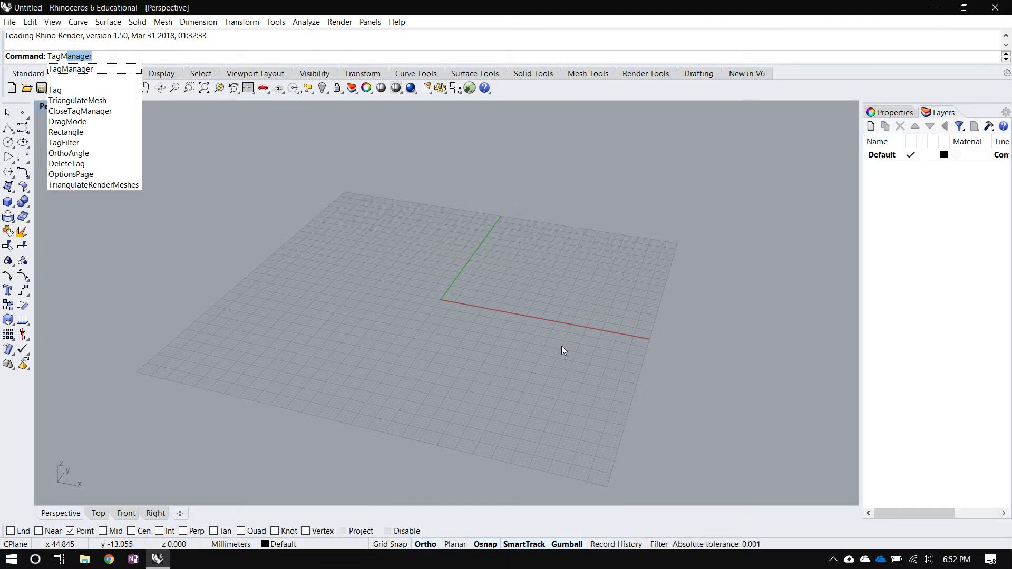
pyautogui.press('Return')
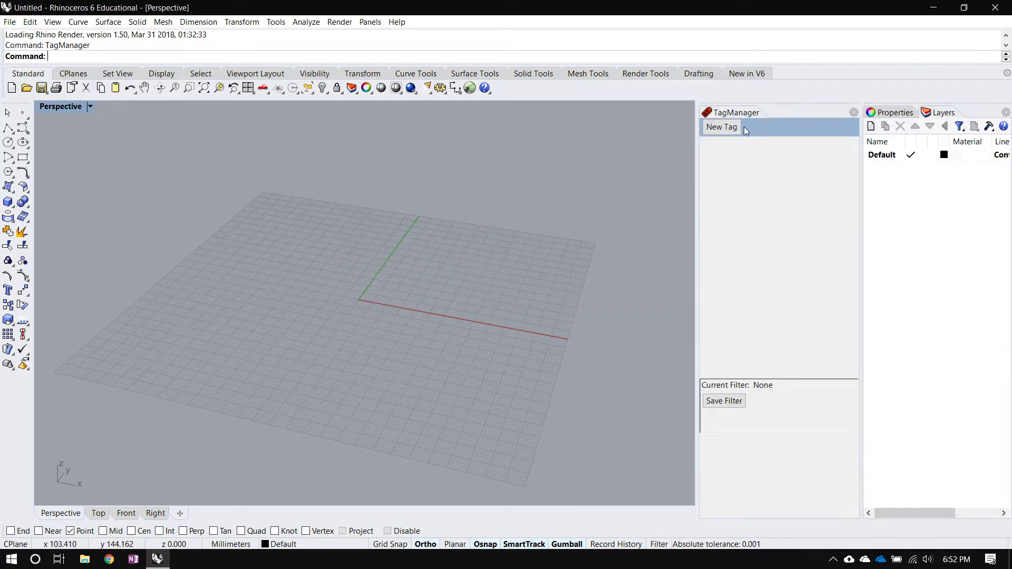
# Create a small sphere centred at about X -17, Y -21 and set the Perspective viewport to Shaded display
pyautogui.moveTo(474, 321); pyautogui.dragTo(374, 378, button='right')
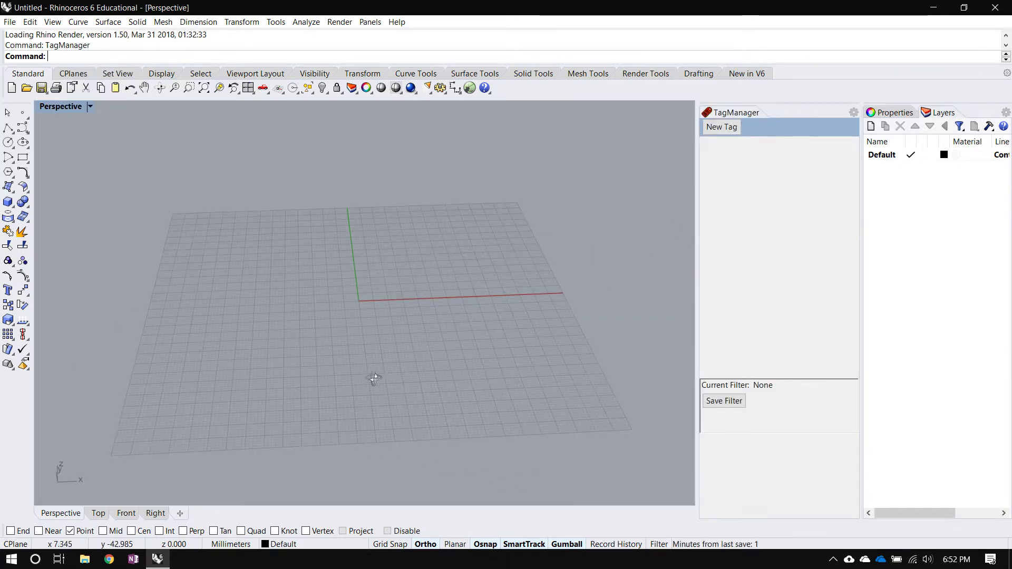
pyautogui.click(8, 202)
pyautogui.click(53, 207)
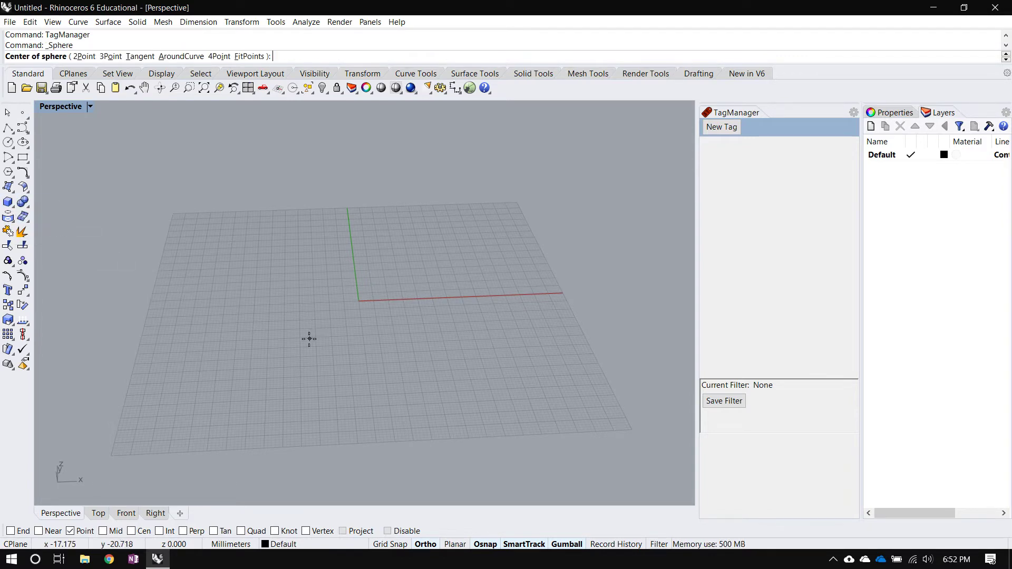
pyautogui.click(310, 338)
pyautogui.press('F8')
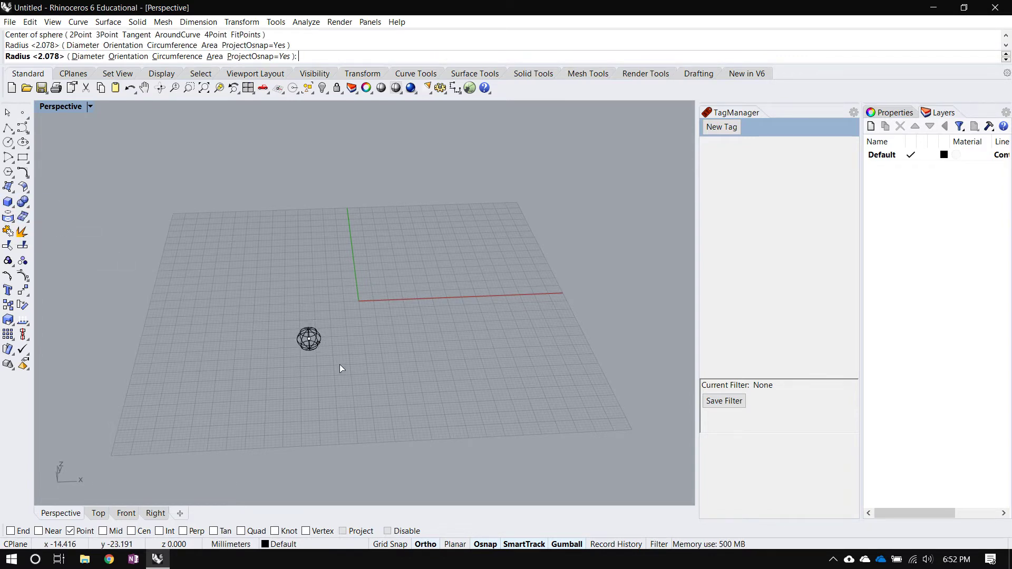
pyautogui.click(90, 106)
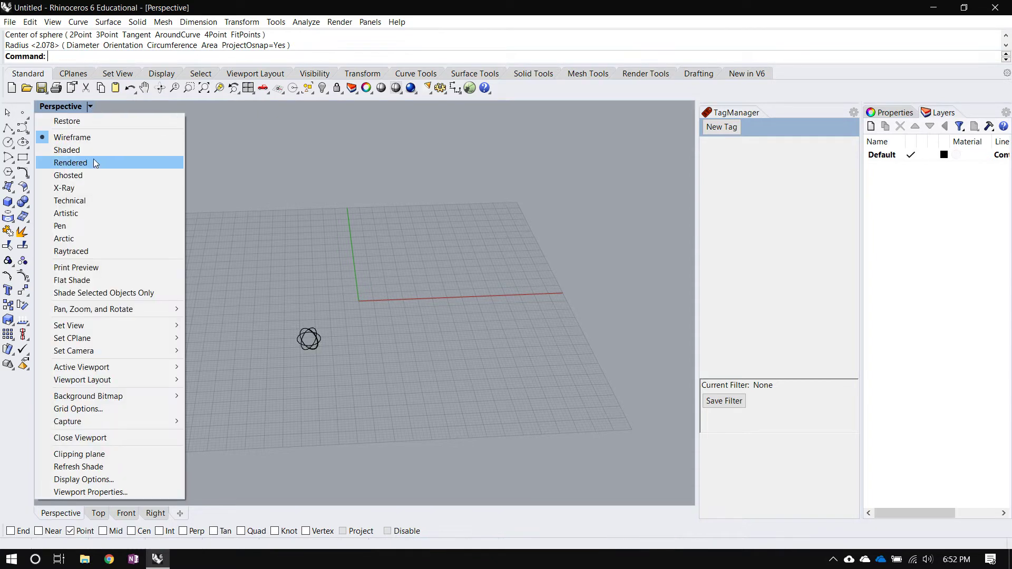
pyautogui.click(64, 149)
# Duplicate the sphere along the X axis and the resulting pair along the Y axis to form a four-sphere square
pyautogui.moveTo(361, 398); pyautogui.dragTo(304, 330, button='right')
pyautogui.click(301, 329)
pyautogui.moveTo(330, 332); pyautogui.dragTo(441, 343)
pyautogui.press('alt')
pyautogui.press('Escape')
pyautogui.hotkey('ctrl', 'a')
pyautogui.press('alt')
pyautogui.moveTo(356, 323); pyautogui.dragTo(380, 247)
pyautogui.press('Escape')
# Duplicate the four spheres straight up in Z to form an upper layer of the cube arrangement
pyautogui.moveTo(213, 176); pyautogui.dragTo(495, 382)
pyautogui.press('alt')
pyautogui.moveTo(358, 273); pyautogui.dragTo(350, 179)
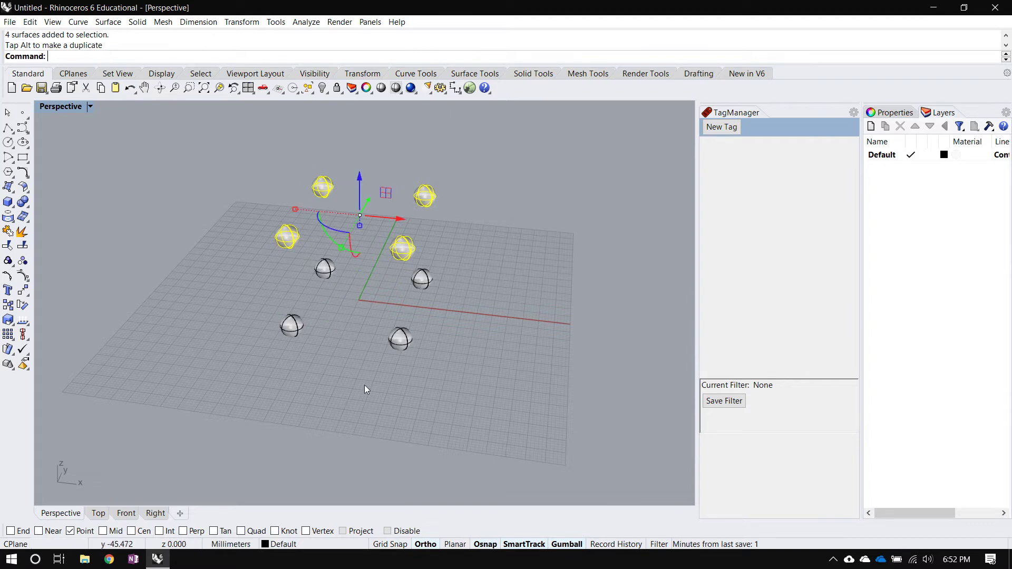
pyautogui.press('Escape')
# Create a new tag named "top" on the four upper spheres
pyautogui.moveTo(365, 385); pyautogui.dragTo(395, 320, button='right')
pyautogui.moveTo(429, 381); pyautogui.dragTo(402, 330, button='right')
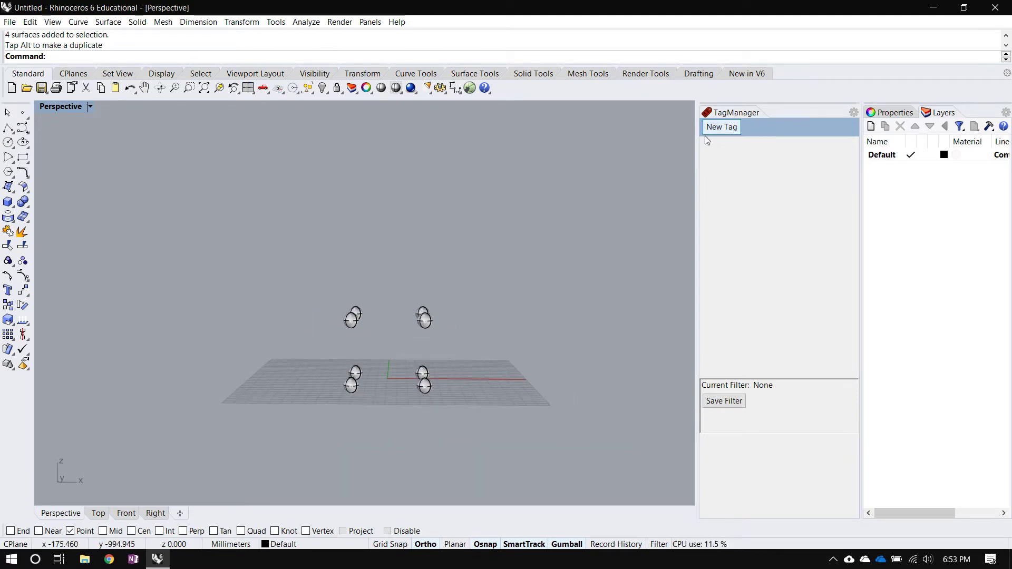
pyautogui.click(717, 132)
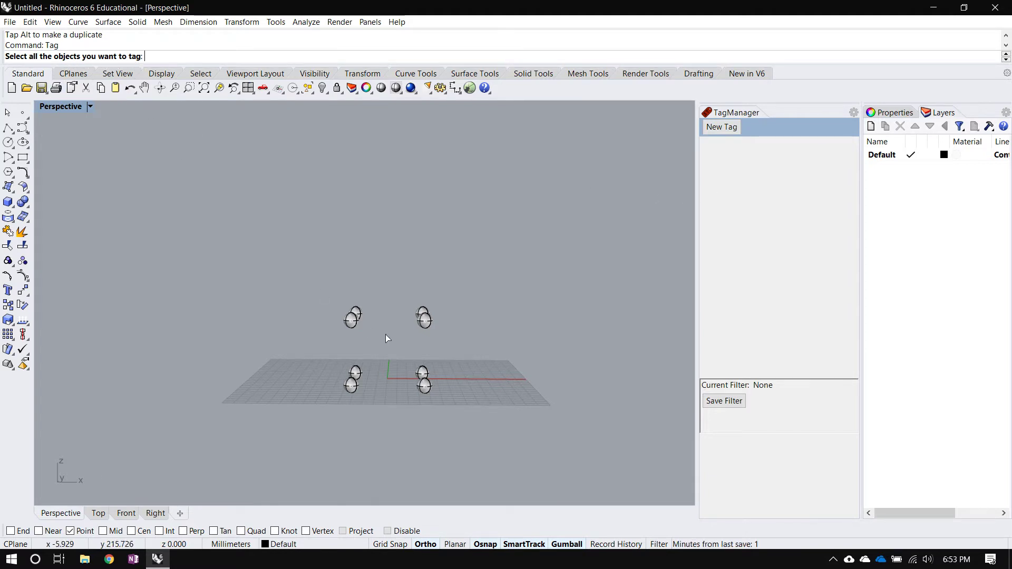
pyautogui.moveTo(314, 285); pyautogui.dragTo(480, 340)
pyautogui.moveTo(471, 305); pyautogui.dragTo(464, 285, button='right')
pyautogui.press('Return')
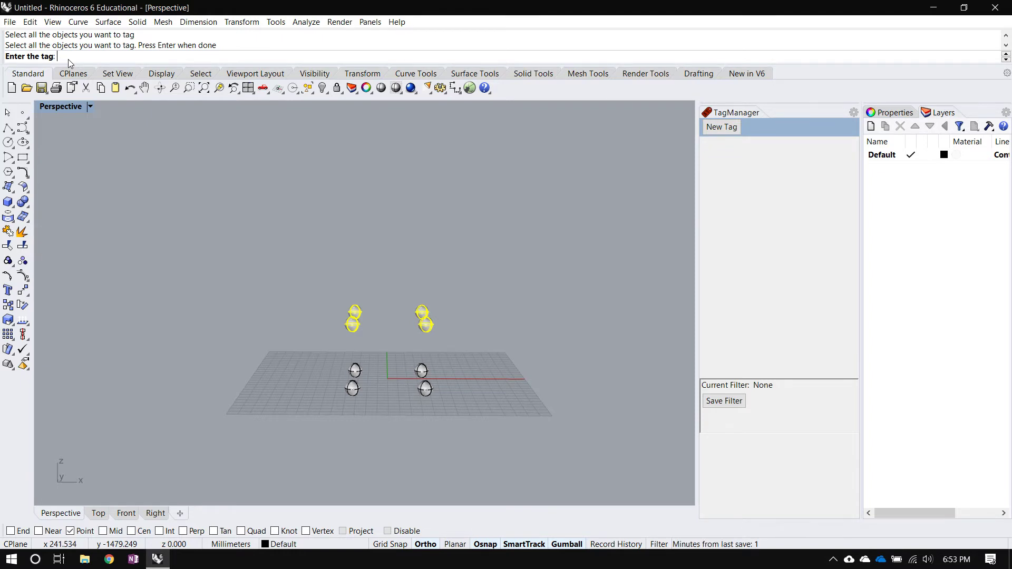
pyautogui.write('top')
pyautogui.press('Return')
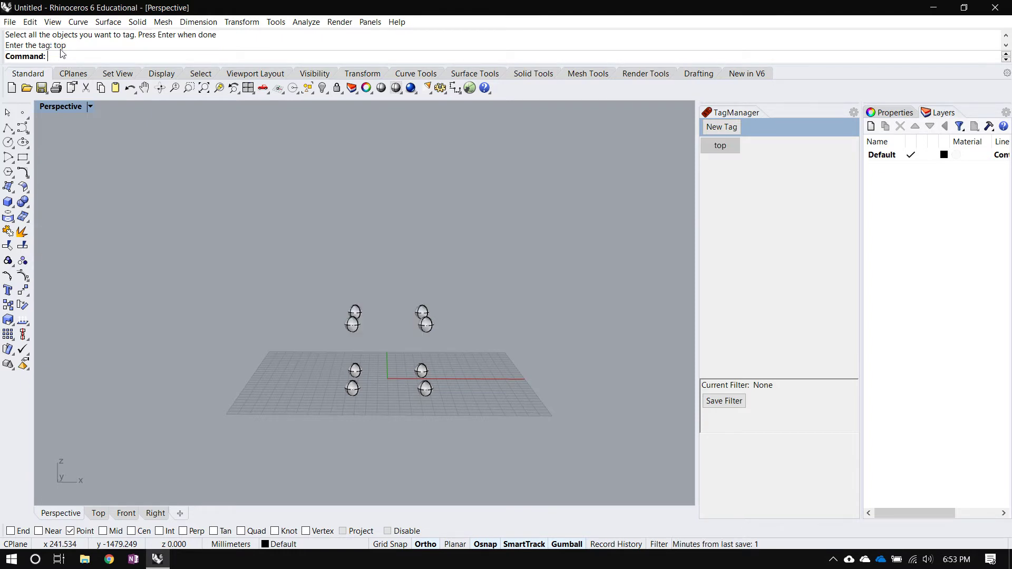
# Select the upper spheres through the top tag to check the tagging, and clear the selection
pyautogui.moveTo(383, 313); pyautogui.dragTo(369, 309, button='right')
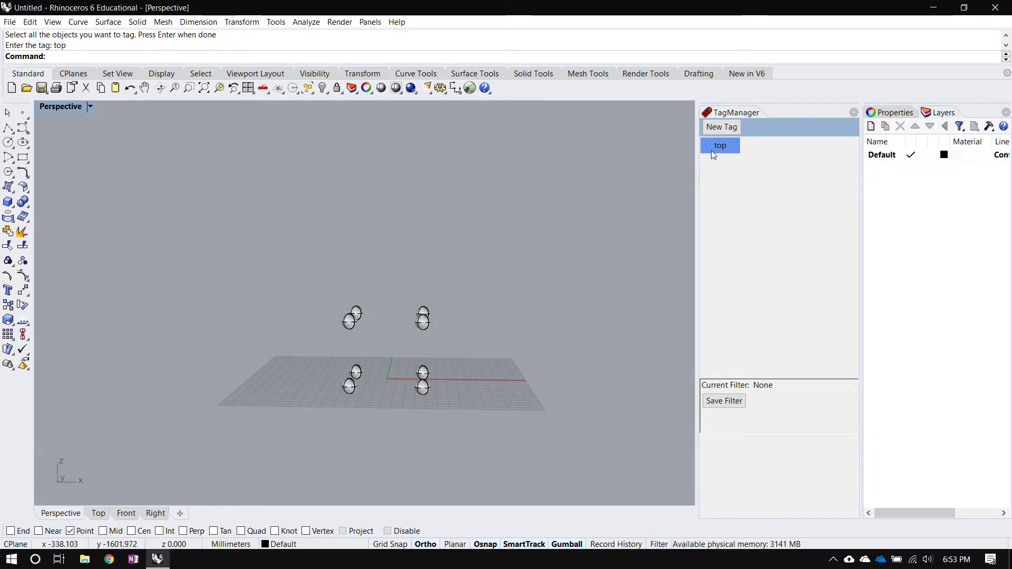
pyautogui.click(727, 150)
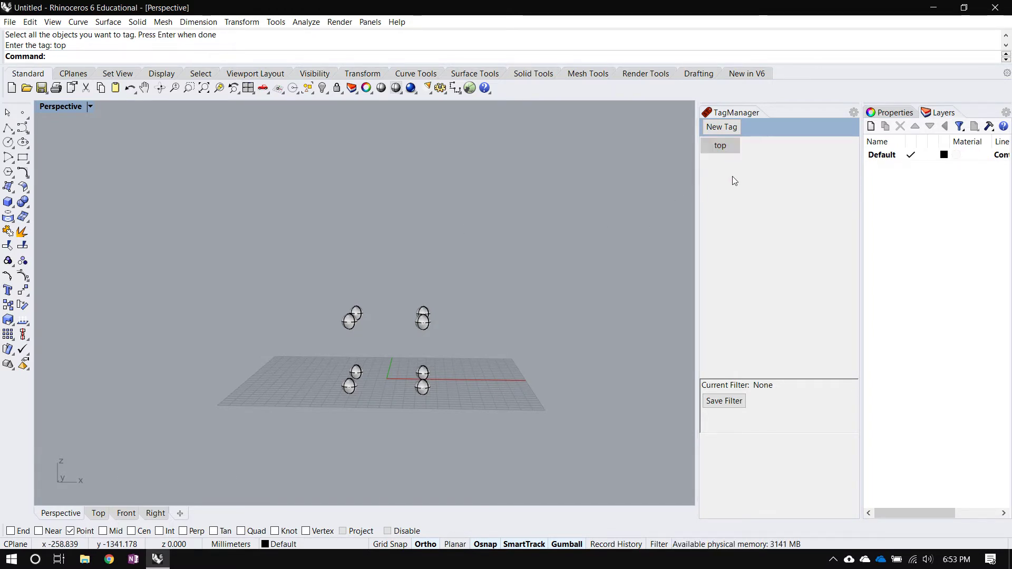
pyautogui.moveTo(434, 348); pyautogui.dragTo(505, 359, button='right')
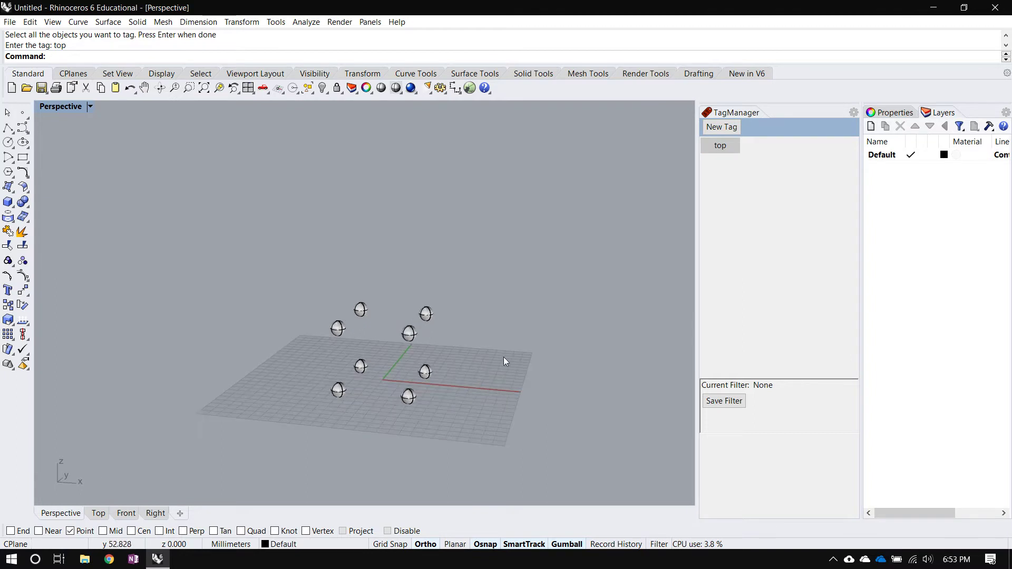
pyautogui.click(728, 149)
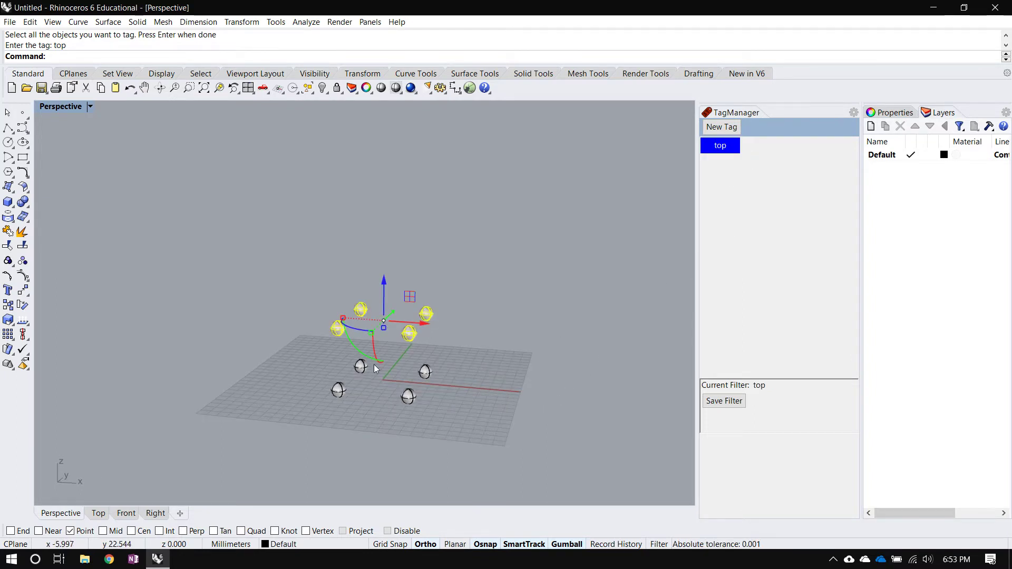
pyautogui.moveTo(483, 394); pyautogui.dragTo(460, 394, button='right')
pyautogui.click(540, 351)
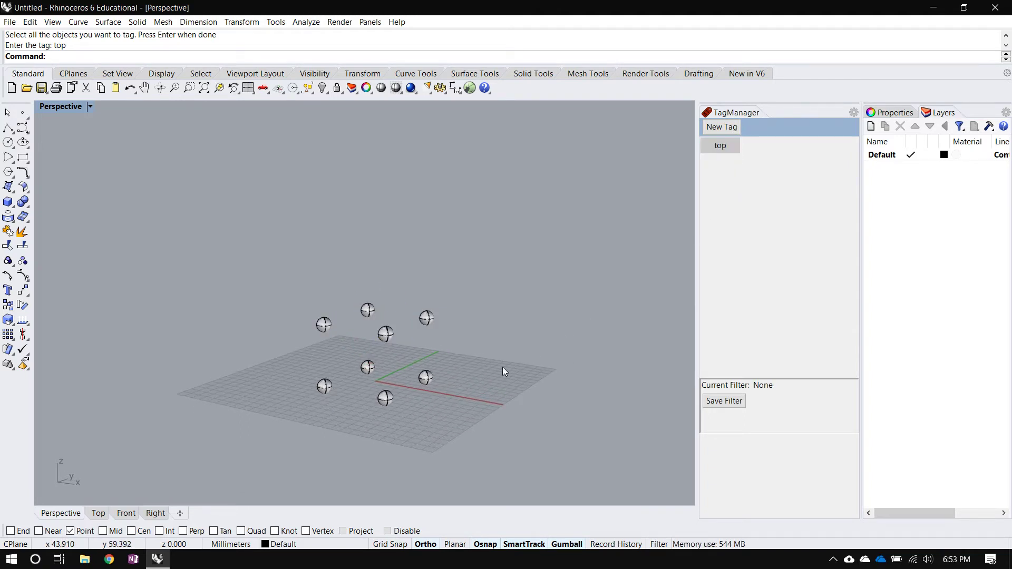
# Select one upper sphere to check which tag it carries, and deselect it
pyautogui.click(430, 319)
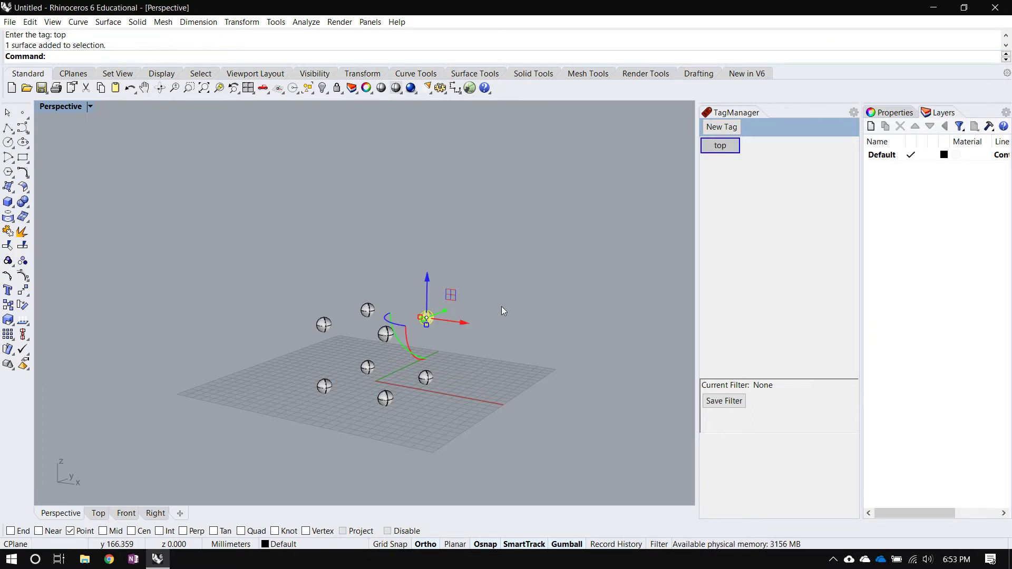
pyautogui.click(730, 150)
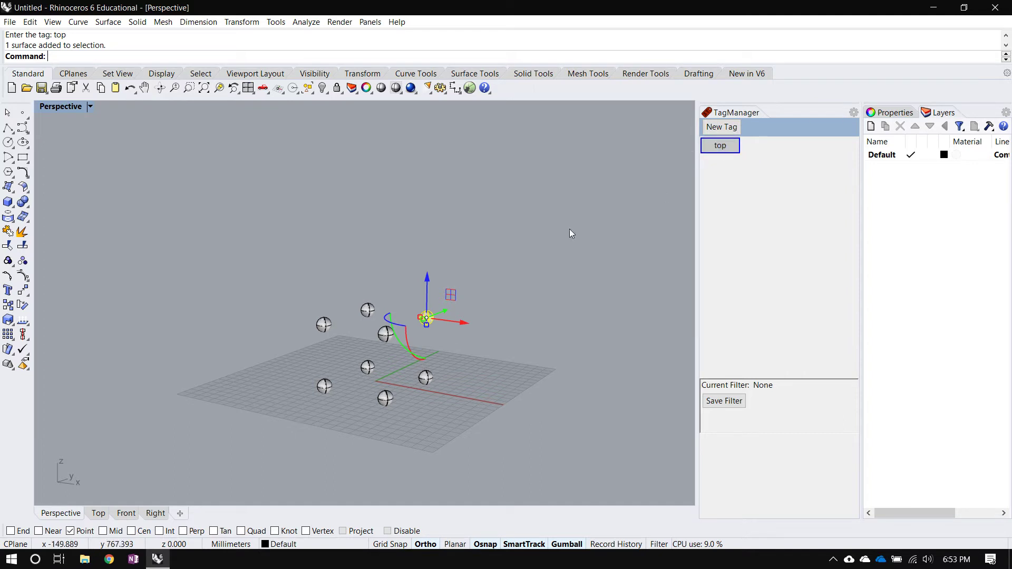
pyautogui.click(518, 301)
# Tag the four spheres on the negative X side as "left"
pyautogui.moveTo(470, 350); pyautogui.dragTo(524, 334, button='right')
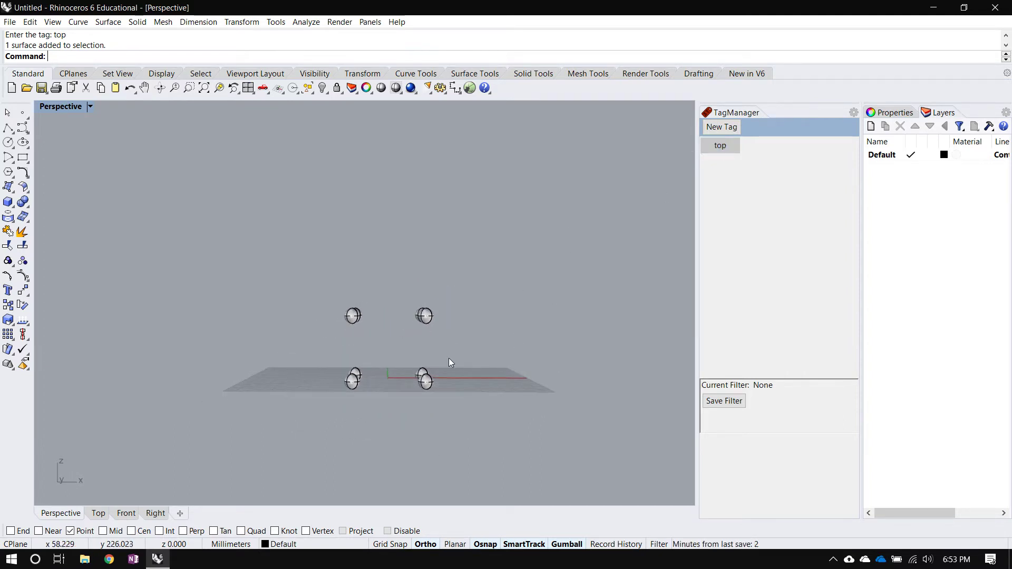
pyautogui.moveTo(396, 349); pyautogui.dragTo(391, 370, button='right')
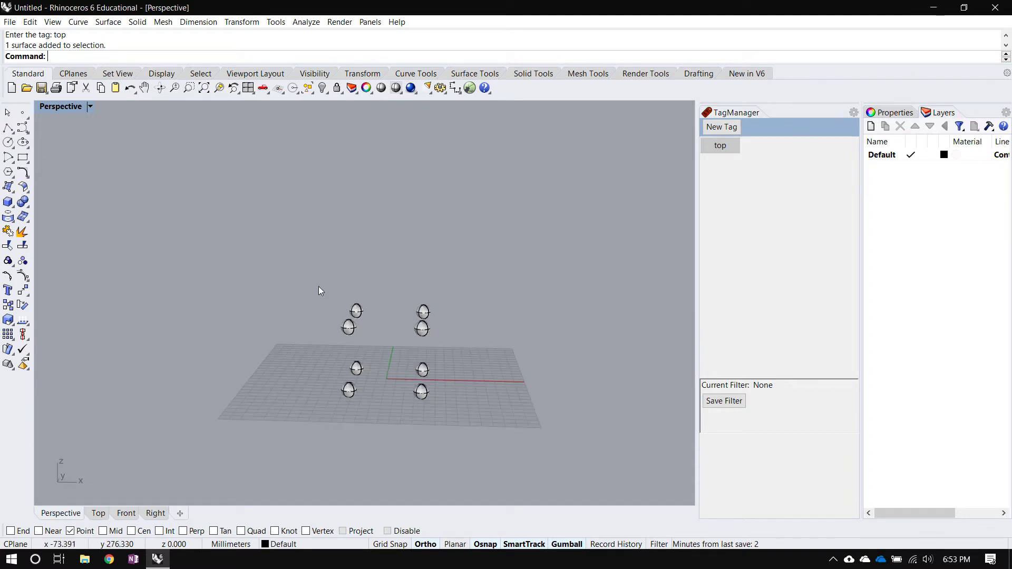
pyautogui.scroll(3, 381, 387)
pyautogui.scroll(-3, 381, 390)
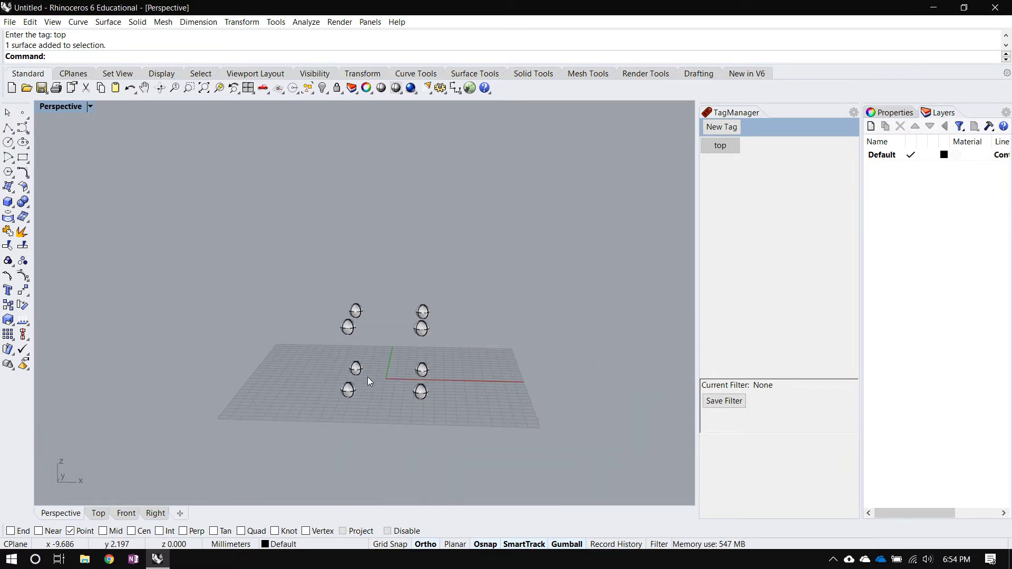
pyautogui.scroll(3, 368, 377)
pyautogui.moveTo(271, 209)
pyautogui.mouseDown()
pyautogui.moveTo(413, 437)
pyautogui.moveTo(402, 429)
pyautogui.mouseUp()
pyautogui.press('Return')
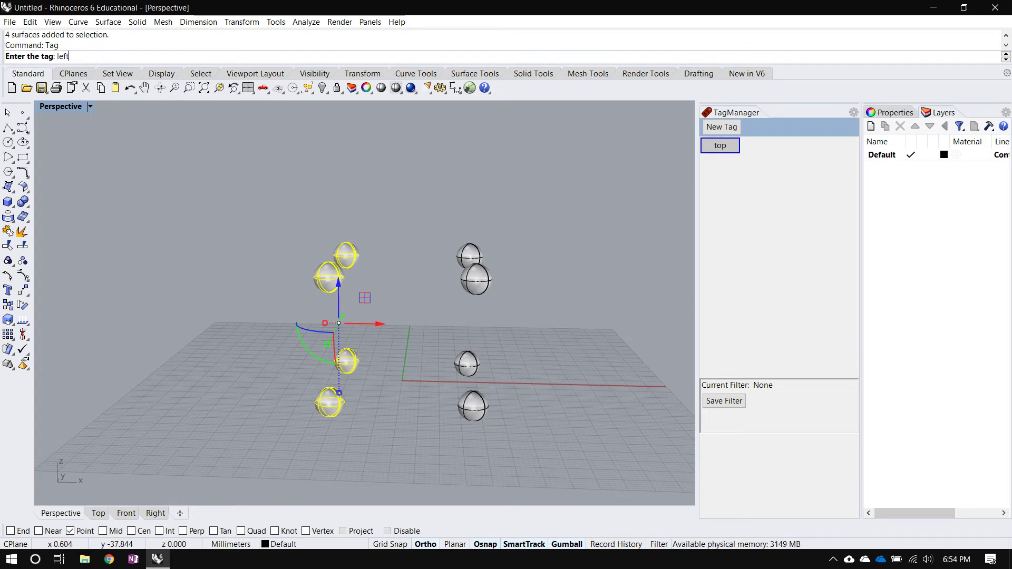
pyautogui.write('left')
pyautogui.press('Return')
# Tag the four spheres on the positive X side as "right"
pyautogui.moveTo(422, 179); pyautogui.dragTo(574, 445)
pyautogui.press('Return')
pyautogui.write('right')
pyautogui.press('Return')
# Tag the four lower spheres as "bottom"
pyautogui.moveTo(502, 439); pyautogui.dragTo(407, 377, button='right')
pyautogui.moveTo(407, 378); pyautogui.dragTo(557, 444)
pyautogui.press('Return')
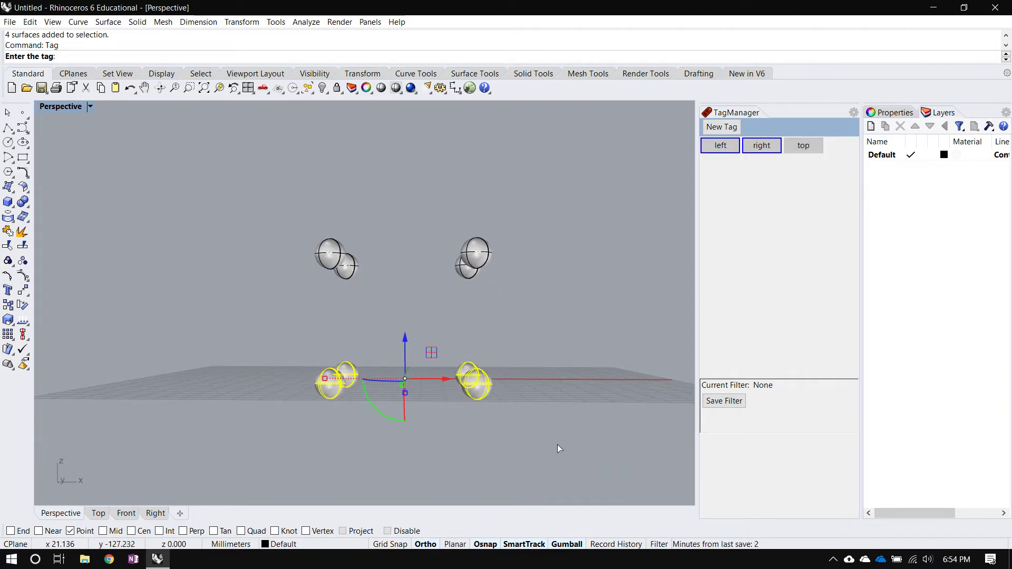
pyautogui.write('bottom')
pyautogui.press('Return')
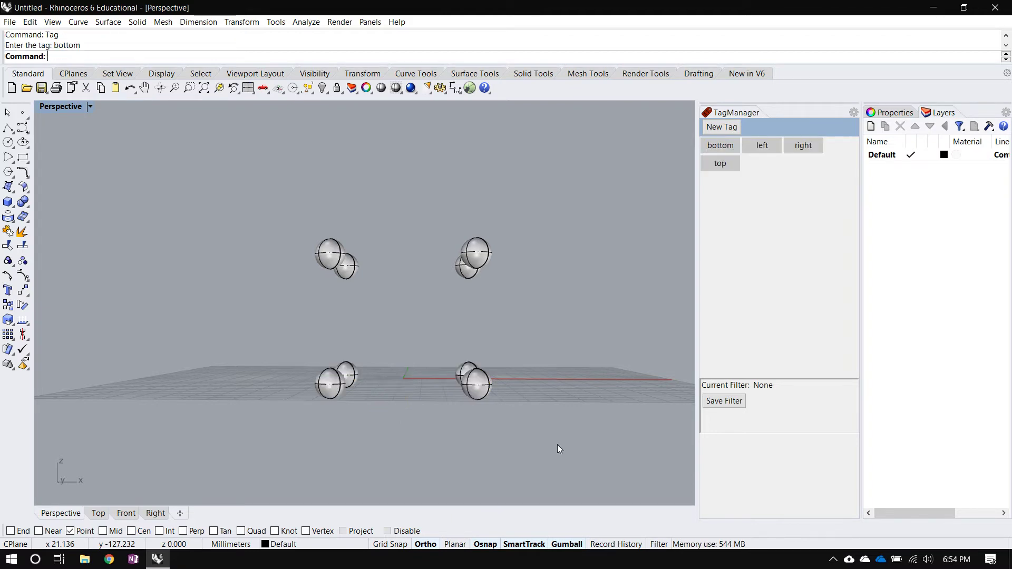
# Tag the four rear spheres, on the positive Y side, as "back"
pyautogui.moveTo(295, 364); pyautogui.dragTo(265, 163, button='right')
pyautogui.moveTo(266, 159); pyautogui.dragTo(544, 320)
pyautogui.press('Return')
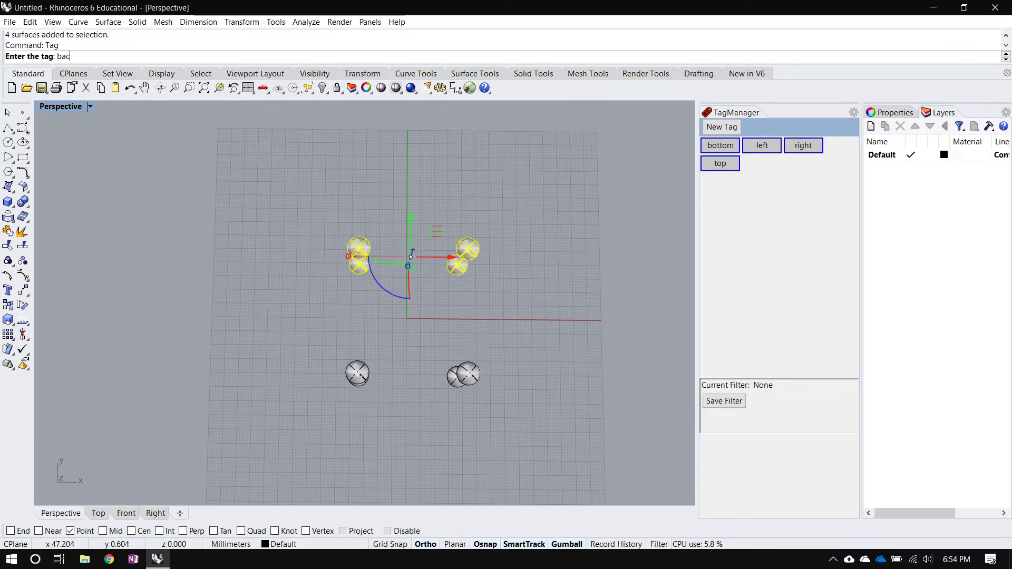
pyautogui.write('back')
pyautogui.press('Return')
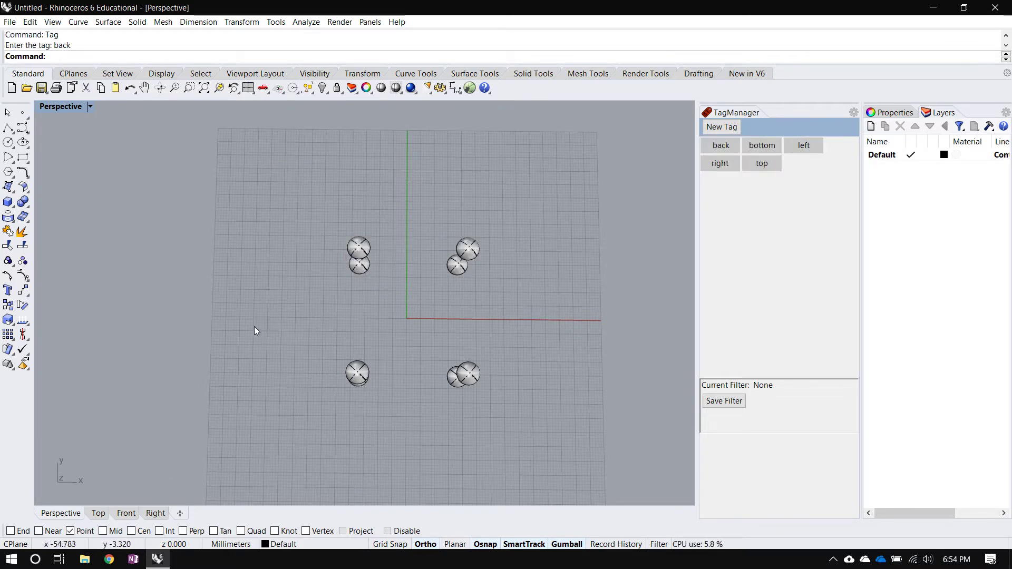
# Tag the four spheres on the negative Y side as "front"
pyautogui.moveTo(261, 327); pyautogui.dragTo(492, 430)
pyautogui.press('Return')
pyautogui.write('front')
pyautogui.press('Return')
# Select the spheres by the right tag and by the top tag in turn, clearing the selection after each
pyautogui.moveTo(492, 430); pyautogui.dragTo(481, 289, button='right')
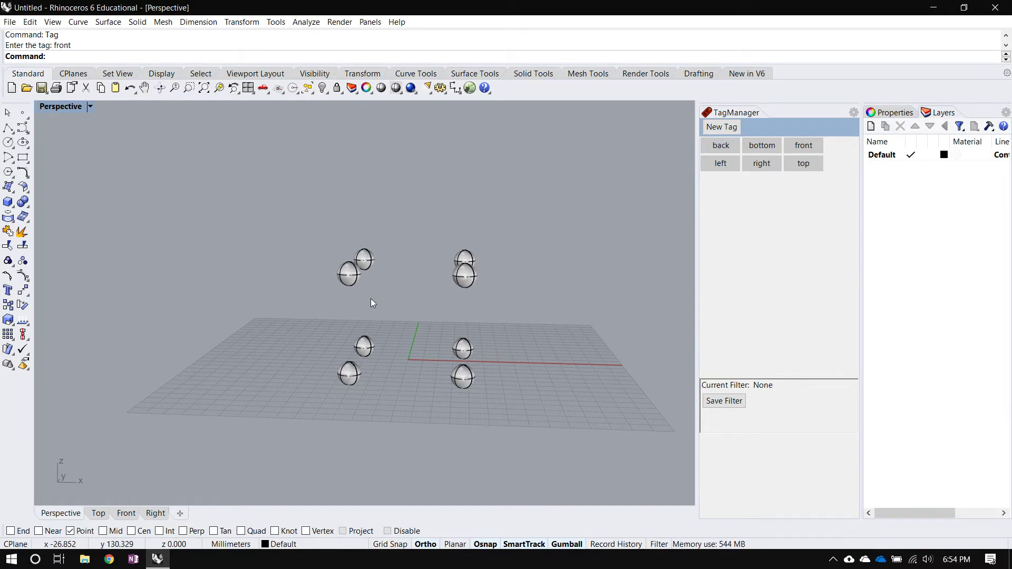
pyautogui.moveTo(564, 360)
pyautogui.mouseDown(button='right')
pyautogui.moveTo(548, 368)
pyautogui.moveTo(559, 373)
pyautogui.mouseUp(button='right')
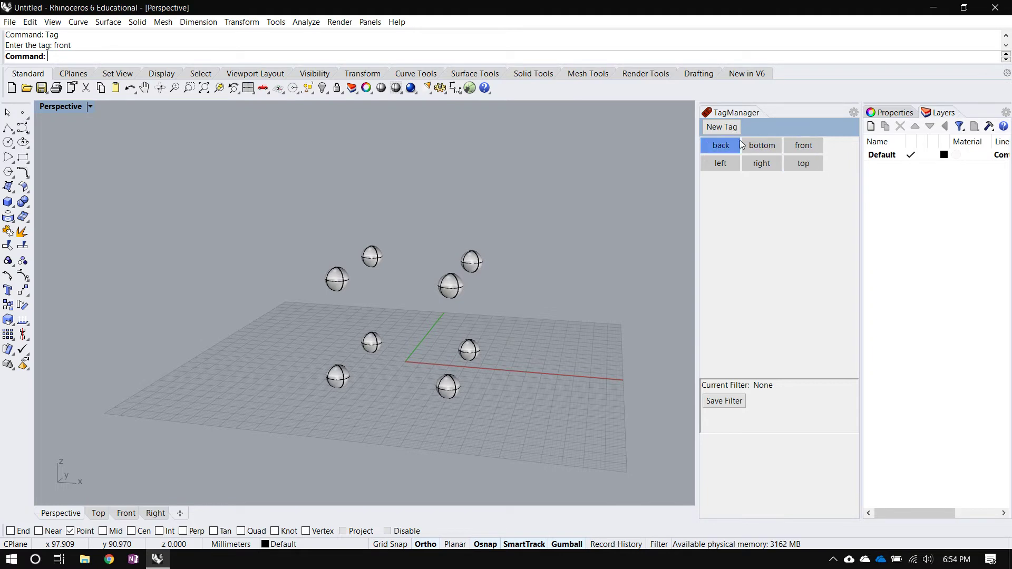
pyautogui.click(768, 165)
pyautogui.moveTo(571, 350); pyautogui.dragTo(479, 343, button='right')
pyautogui.click(533, 400)
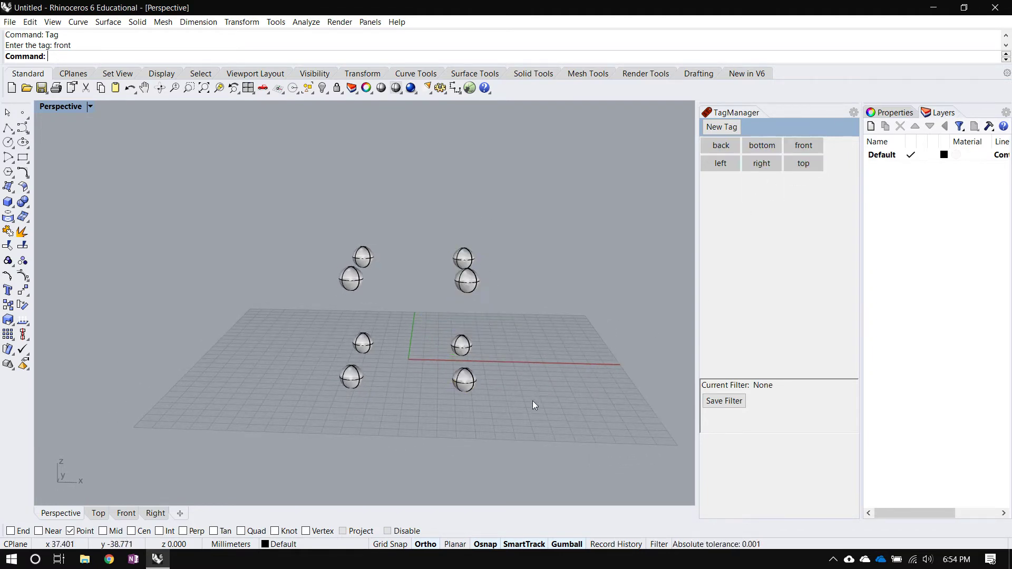
pyautogui.click(811, 166)
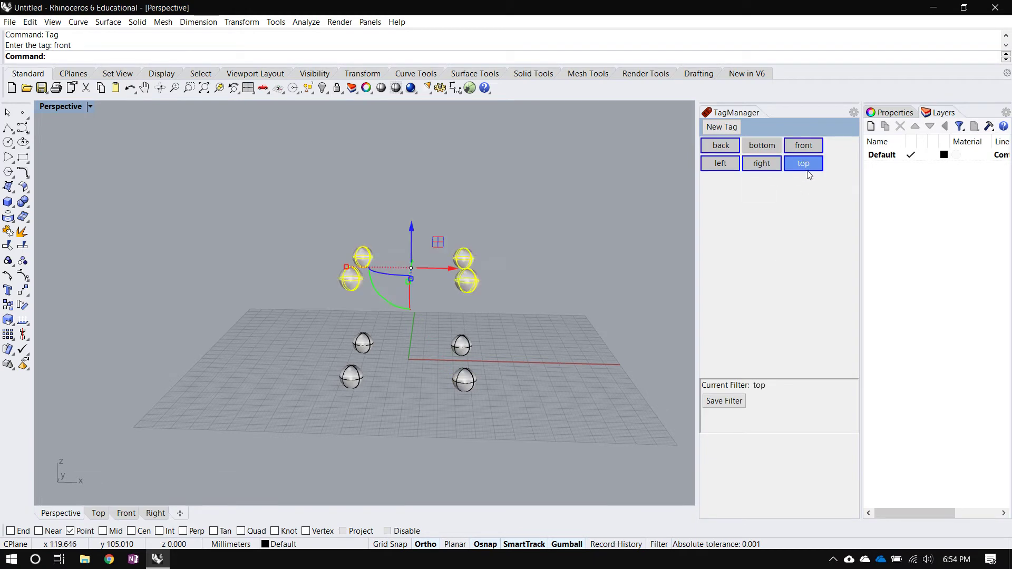
pyautogui.click(593, 332)
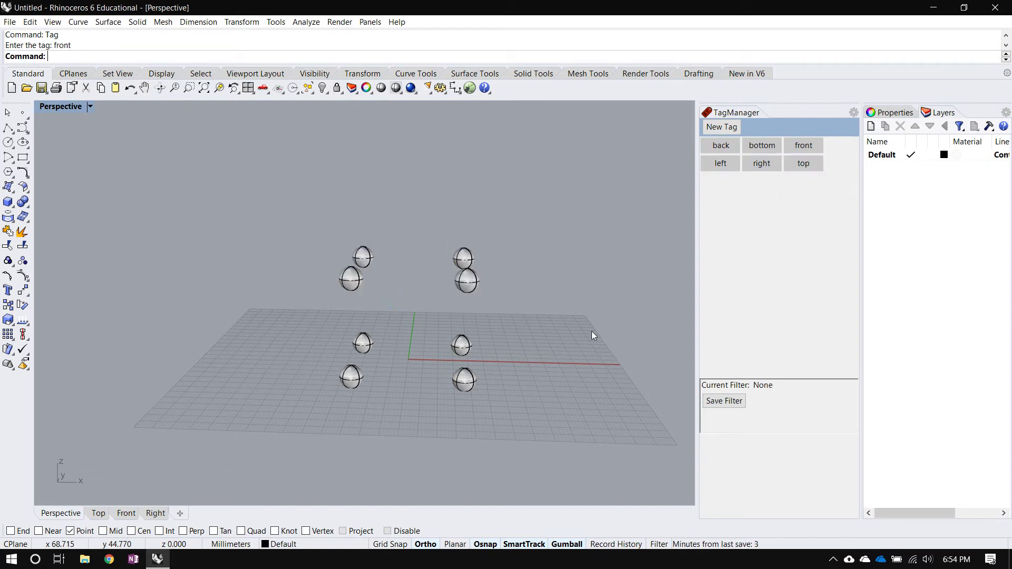
# Select the spheres carrying the left tag and examine that group in the model
pyautogui.click(720, 164)
pyautogui.press('Left')
pyautogui.press('Left')
pyautogui.press('Left')
pyautogui.press('Left')
pyautogui.press('Left')
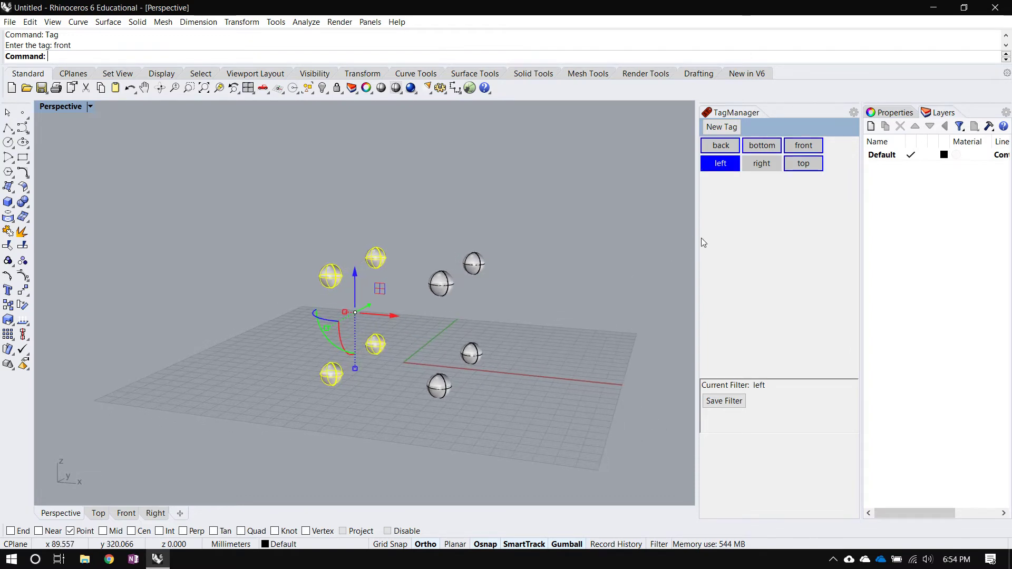
# Clear the selection and start a new tag filter by applying AND to the left tag
pyautogui.click(640, 245)
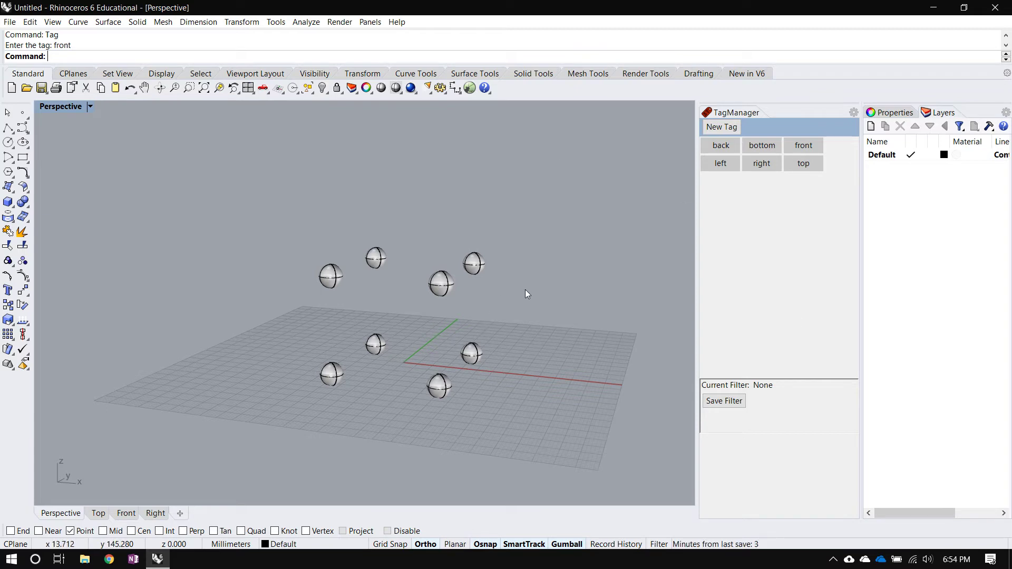
pyautogui.rightClick(722, 163)
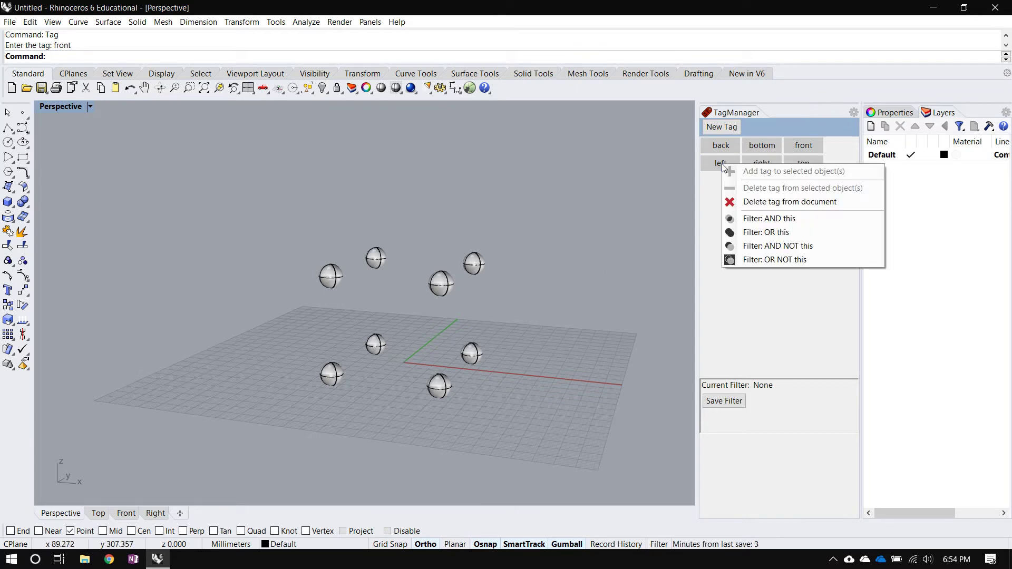
pyautogui.click(781, 222)
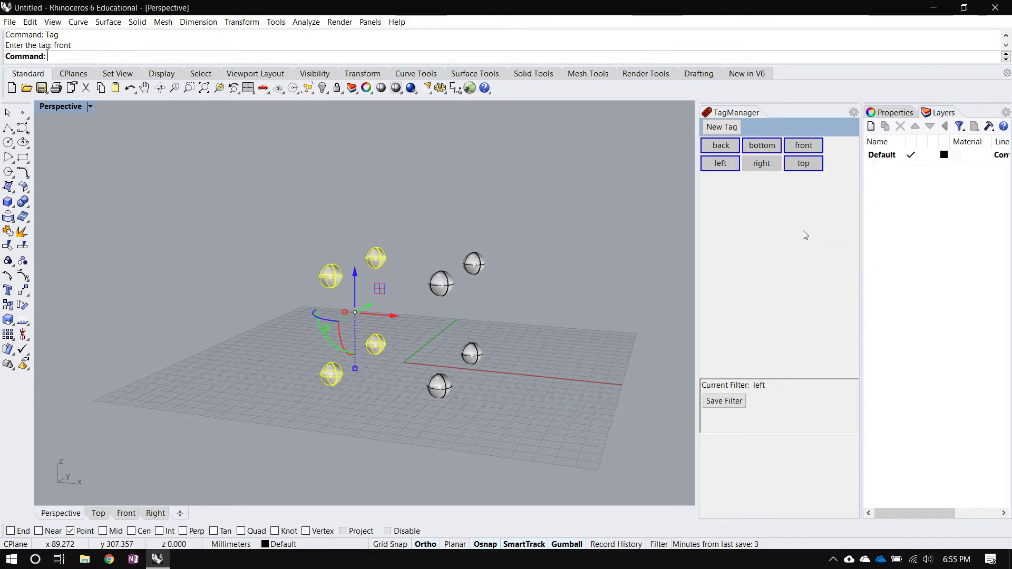
pyautogui.moveTo(548, 293)
pyautogui.mouseDown(button='right')
pyautogui.moveTo(576, 286)
pyautogui.moveTo(566, 286)
pyautogui.mouseUp(button='right')
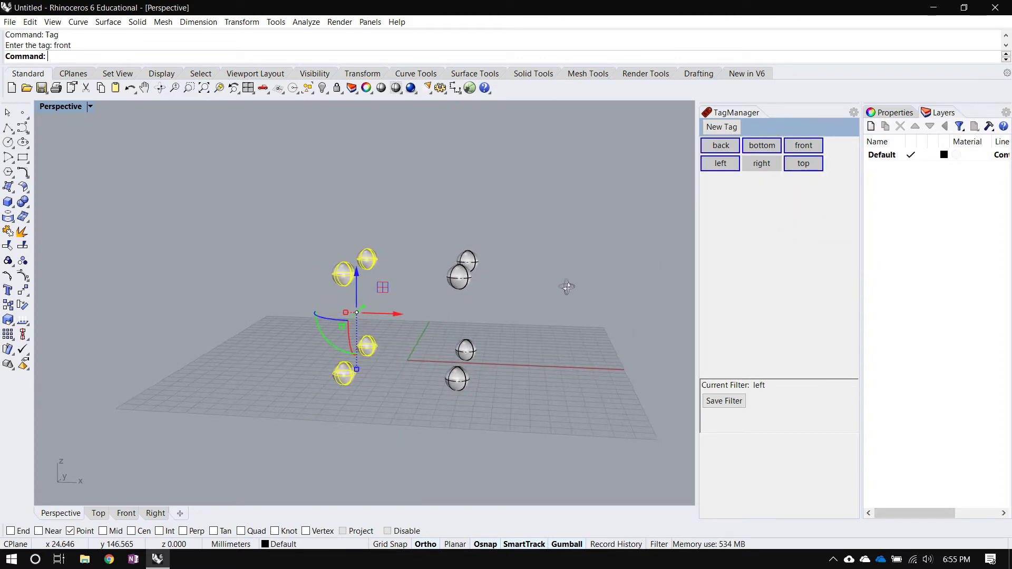
pyautogui.moveTo(420, 362); pyautogui.dragTo(404, 347, button='right')
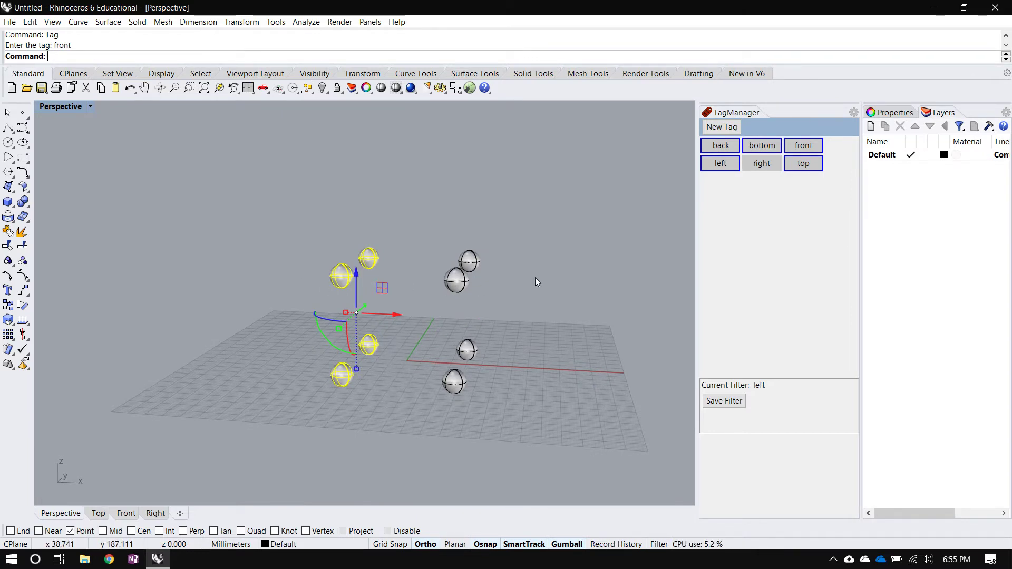
# Extend the left filter with OR on the top tag and examine the selected spheres
pyautogui.rightClick(804, 166)
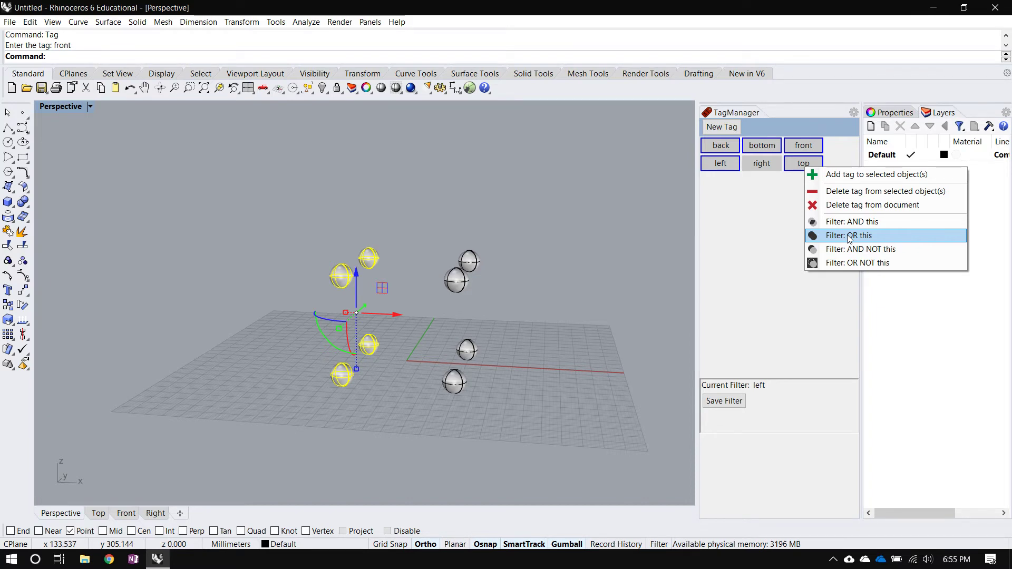
pyautogui.rightClick(800, 162)
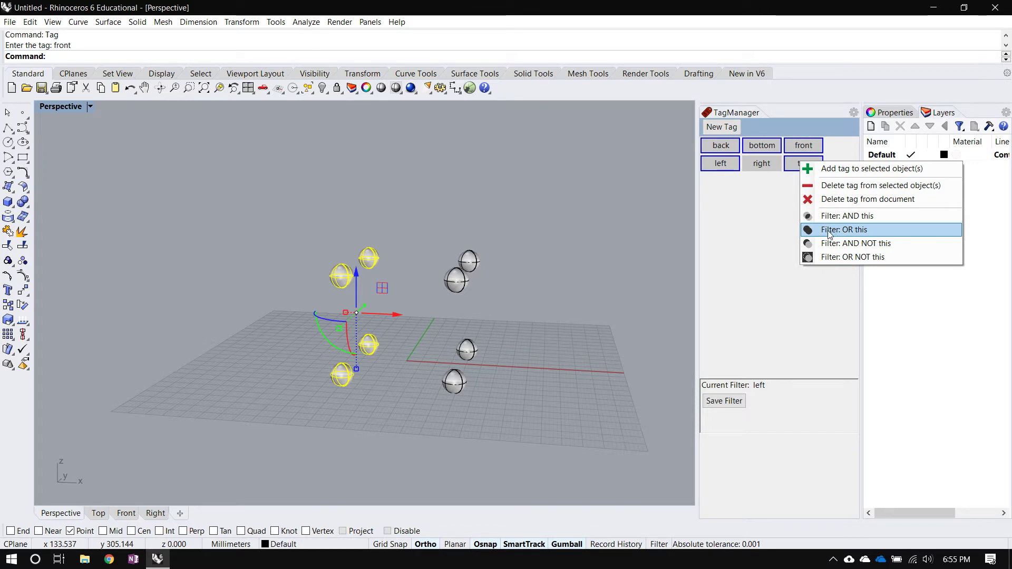
pyautogui.click(854, 231)
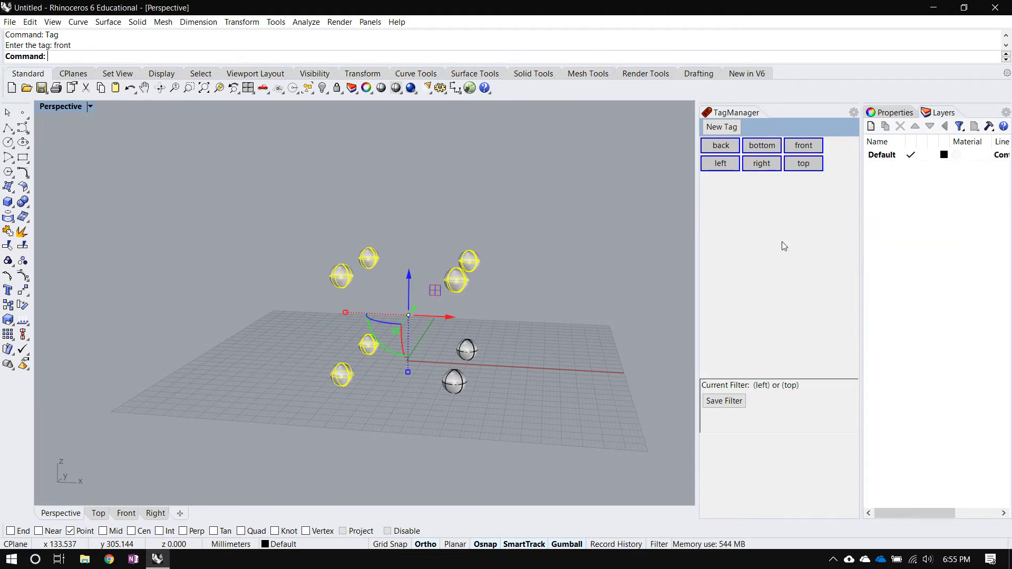
pyautogui.moveTo(624, 285)
pyautogui.mouseDown(button='right')
pyautogui.moveTo(586, 292)
pyautogui.moveTo(606, 291)
pyautogui.mouseUp(button='right')
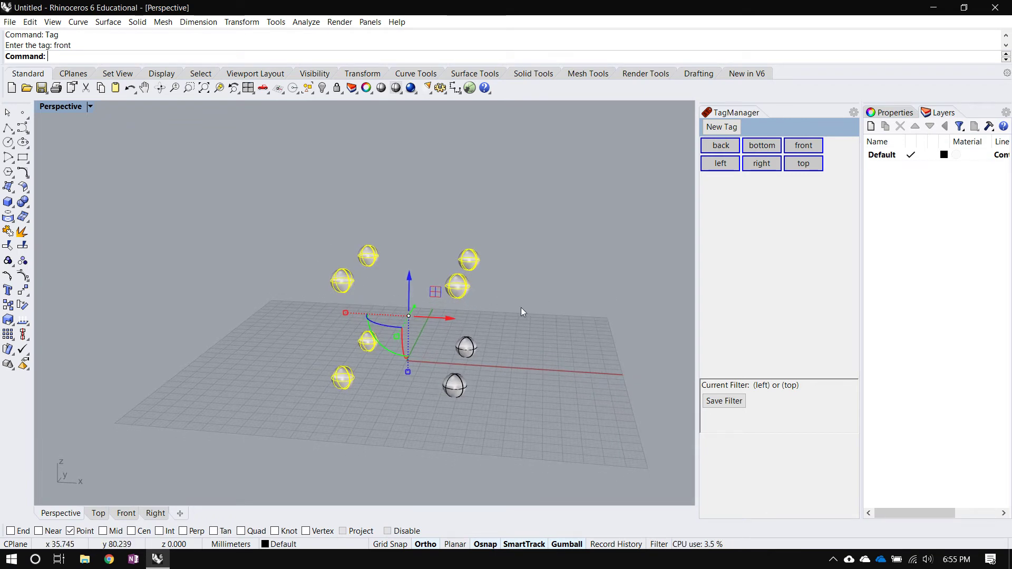
pyautogui.moveTo(551, 334); pyautogui.dragTo(543, 353, button='right')
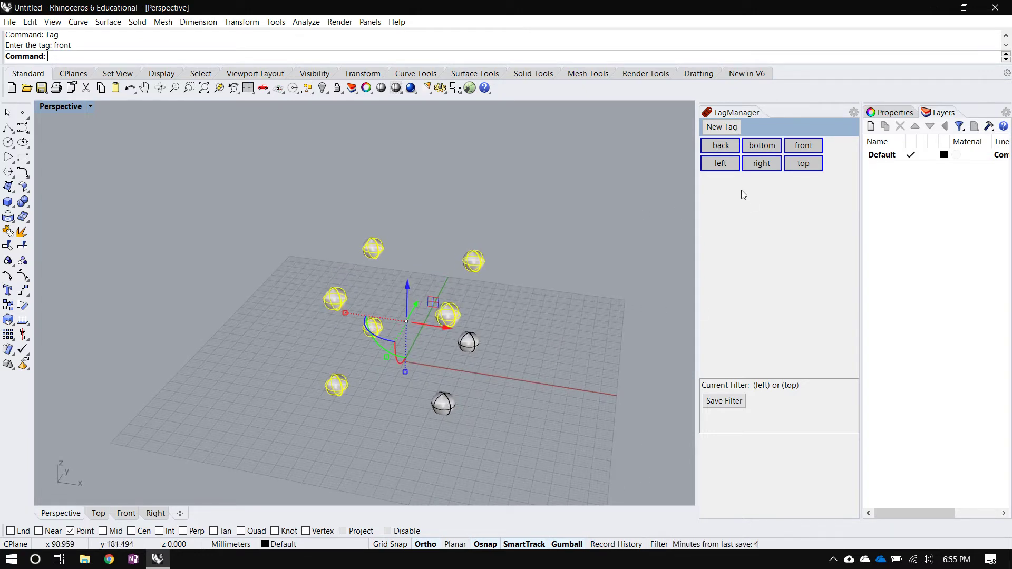
# Exclude the back spheres from the current filter with AND NOT and inspect the remaining selection from several sides
pyautogui.rightClick(717, 145)
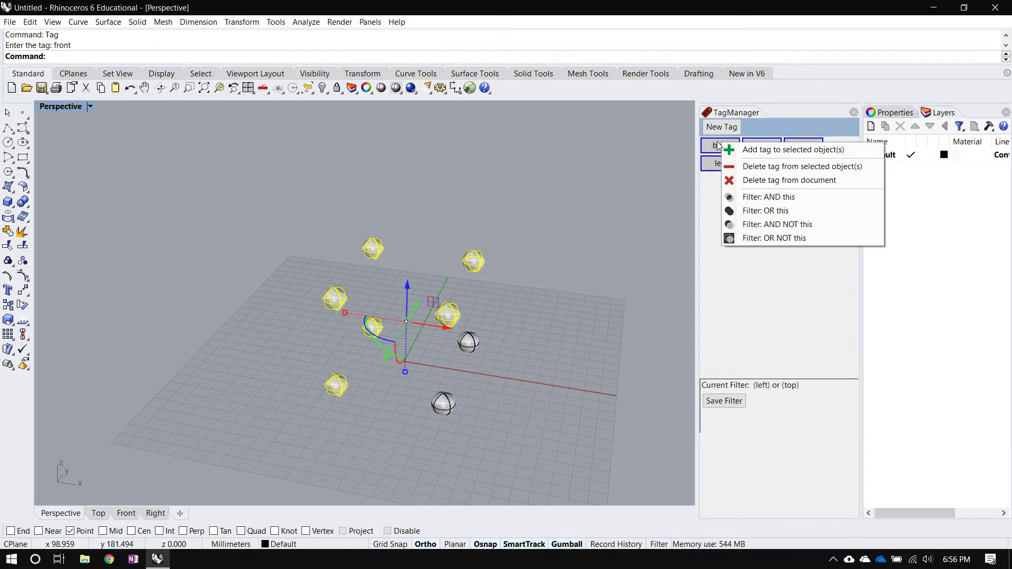
pyautogui.click(815, 225)
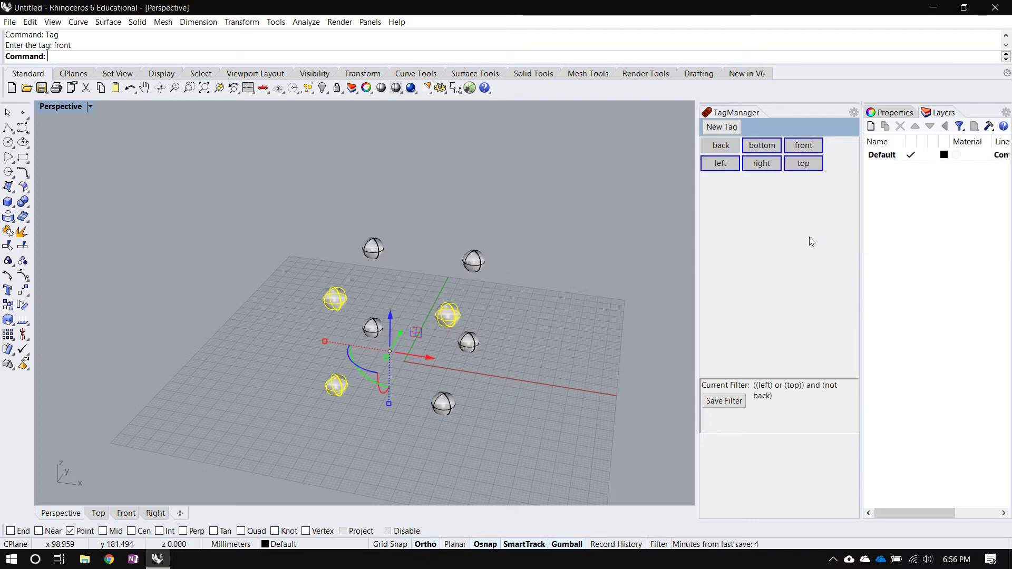
pyautogui.moveTo(641, 277); pyautogui.dragTo(509, 285, button='right')
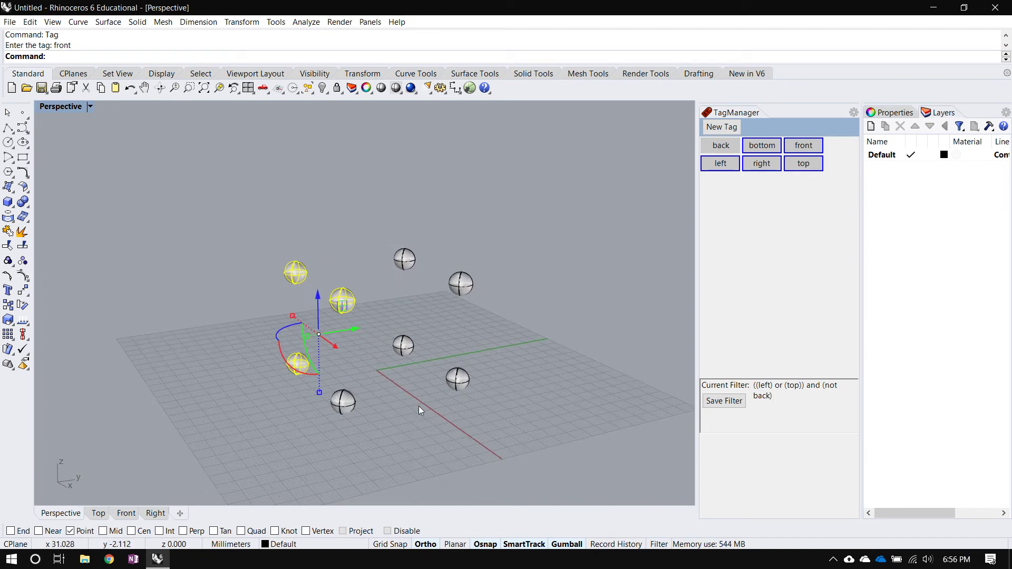
pyautogui.moveTo(430, 336); pyautogui.dragTo(579, 358, button='right')
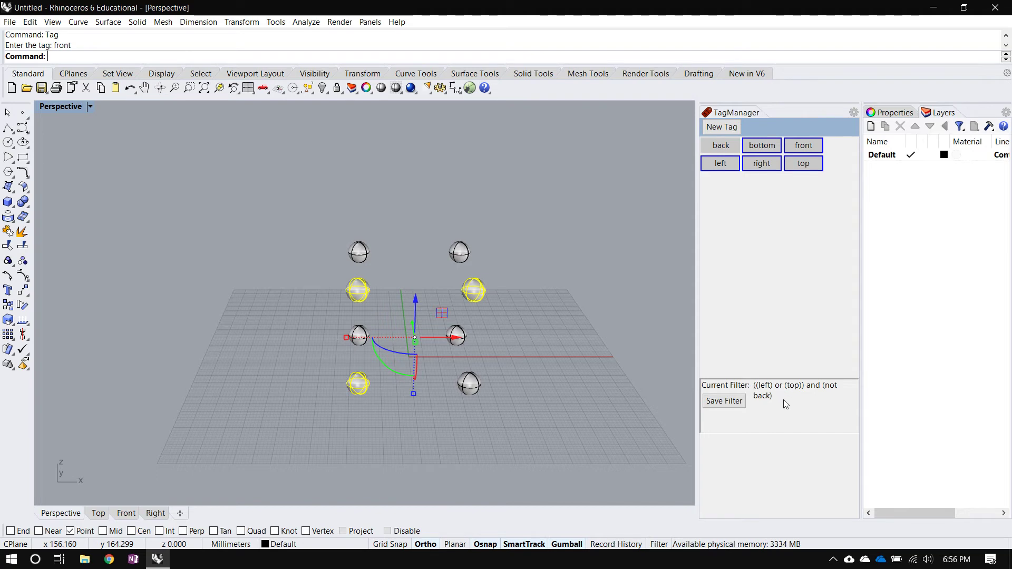
pyautogui.moveTo(521, 378); pyautogui.dragTo(474, 395, button='right')
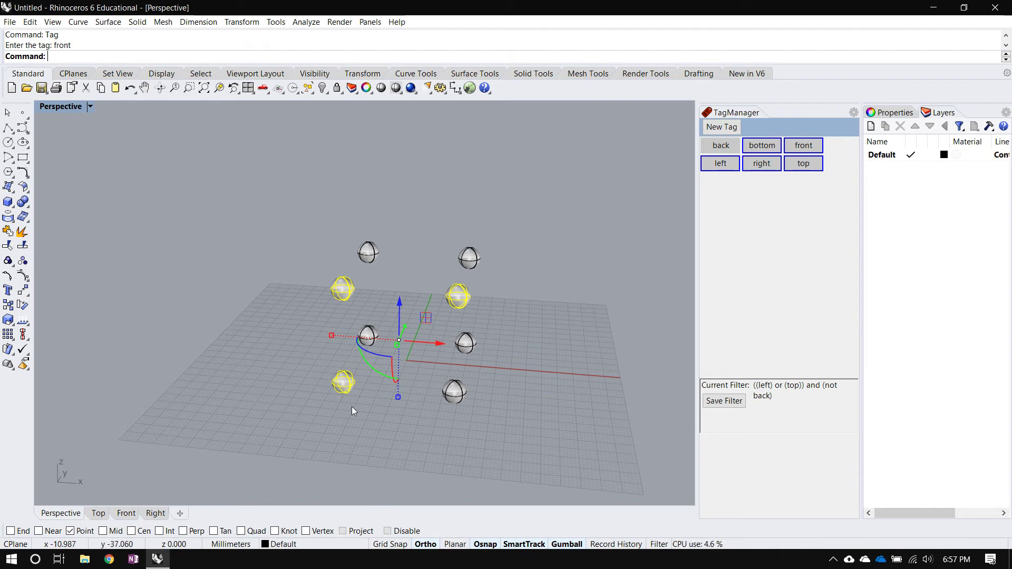
# Save the current tag filter under the name mySet
pyautogui.click(741, 399)
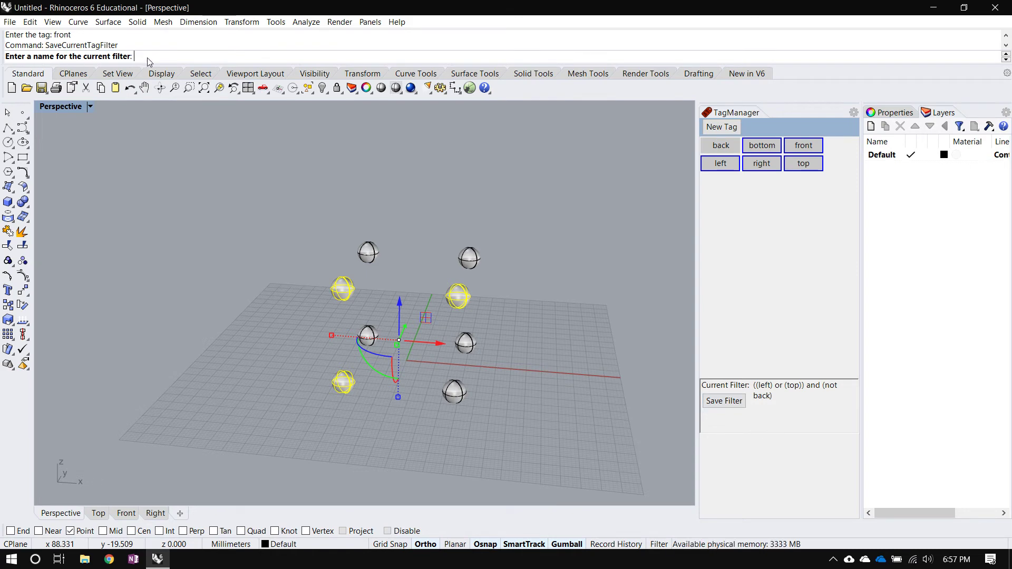
pyautogui.write('mySet')
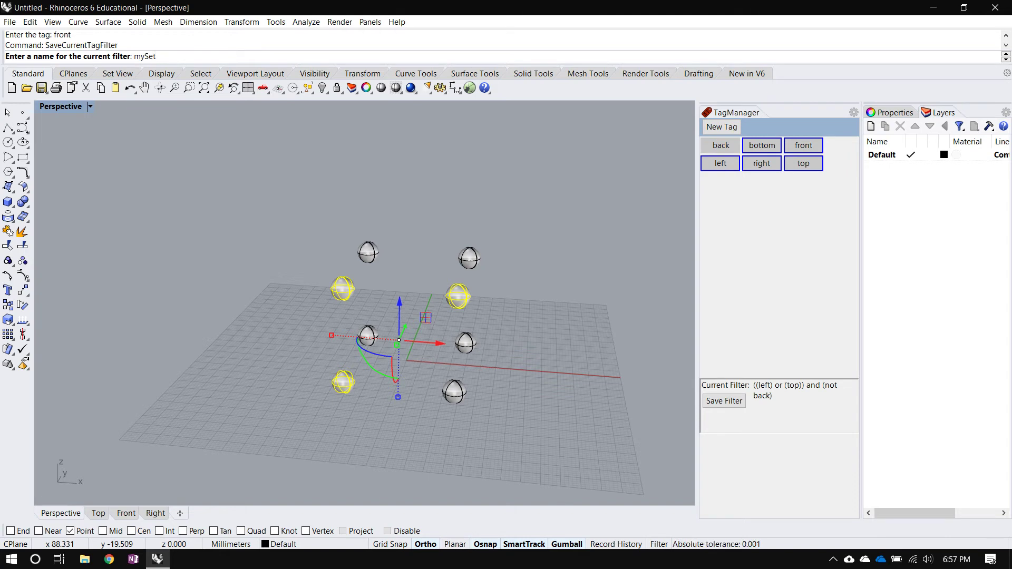
pyautogui.press('Return')
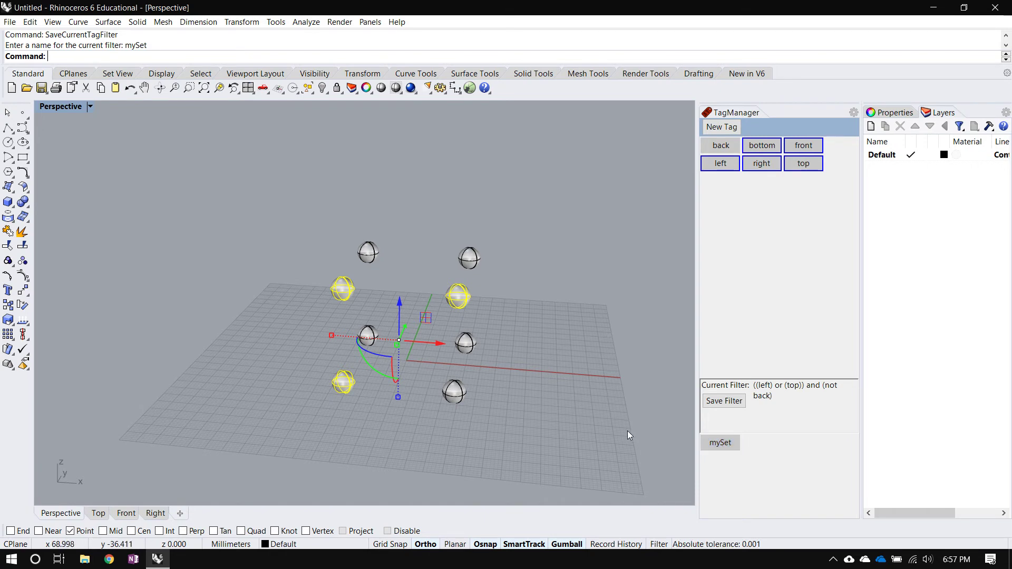
# Select the spheres through the saved mySet filter repeatedly, clearing the selection after each recall
pyautogui.click(723, 444)
pyautogui.click(720, 443)
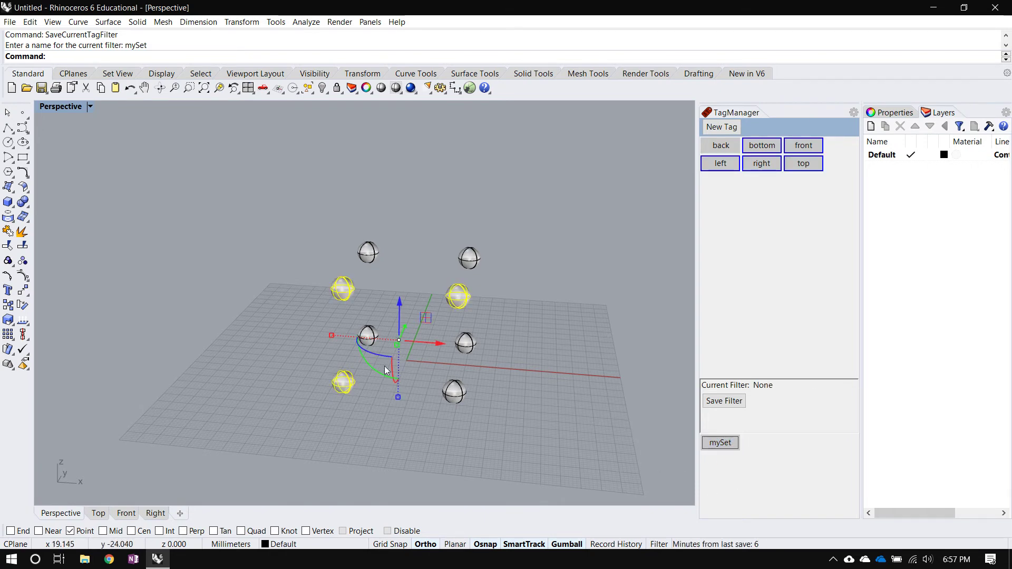
pyautogui.moveTo(326, 349); pyautogui.dragTo(517, 415, button='right')
pyautogui.click(518, 415)
pyautogui.click(721, 443)
pyautogui.click(587, 422)
pyautogui.moveTo(587, 421); pyautogui.dragTo(542, 432, button='right')
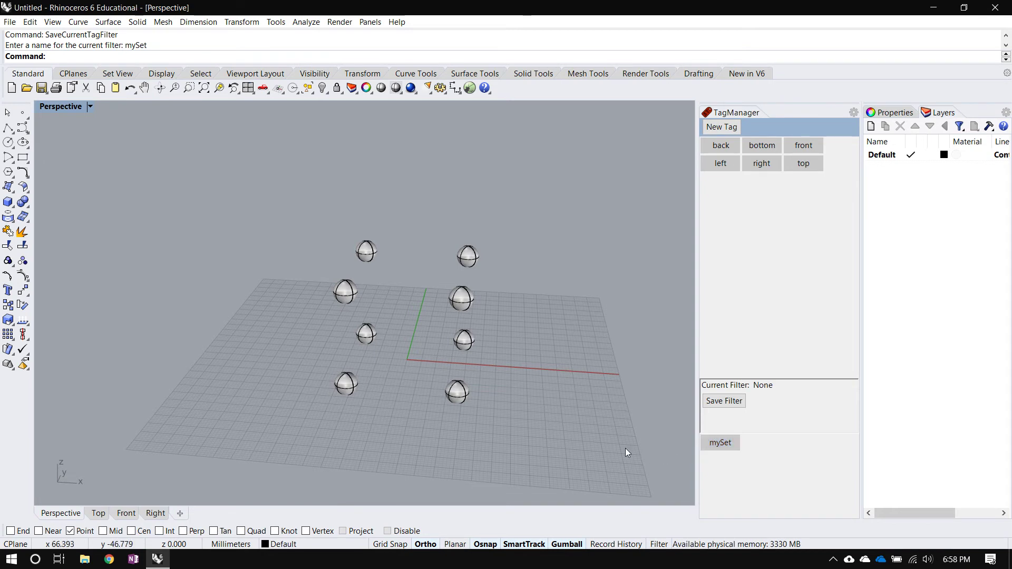
# Duplicate the upper front sphere on the left side, place the copy beyond the group's left edge and clear the selection
pyautogui.moveTo(495, 437); pyautogui.dragTo(303, 296, button='right')
pyautogui.click(348, 297)
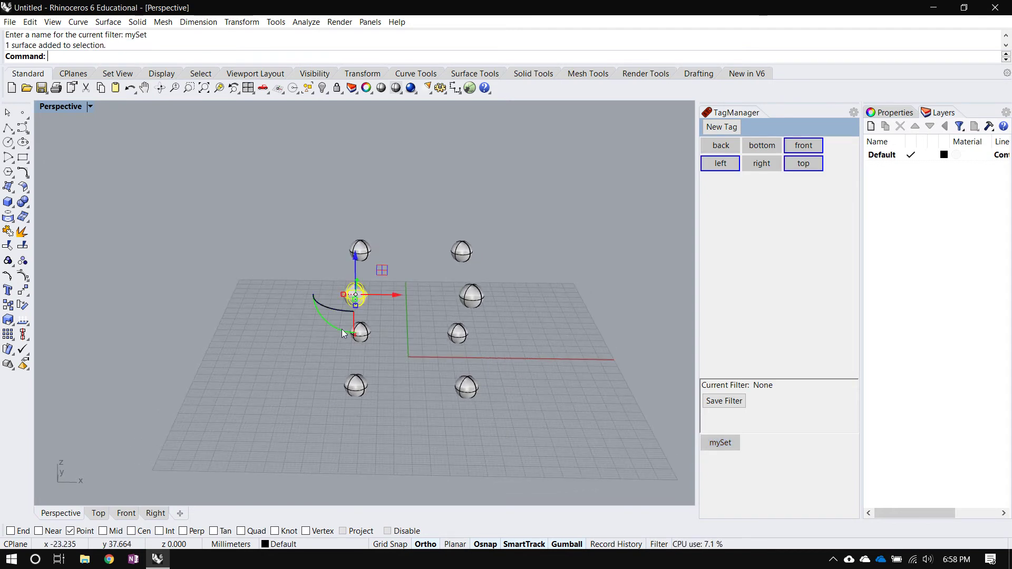
pyautogui.moveTo(348, 296); pyautogui.dragTo(307, 371)
pyautogui.moveTo(307, 371); pyautogui.dragTo(318, 333, button='right')
pyautogui.click(300, 338)
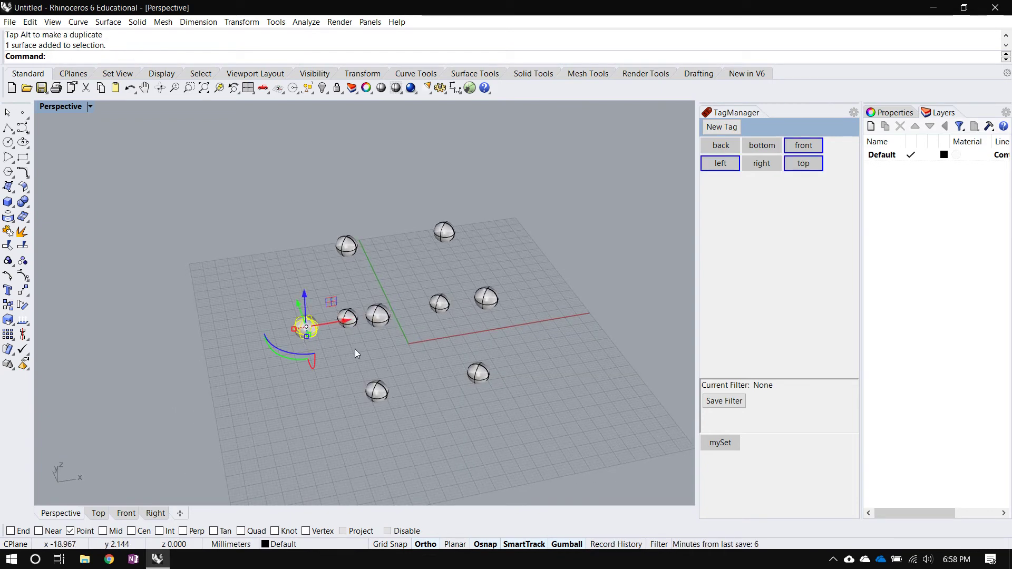
pyautogui.moveTo(343, 371); pyautogui.dragTo(343, 306, button='right')
pyautogui.click(343, 293)
pyautogui.click(270, 356)
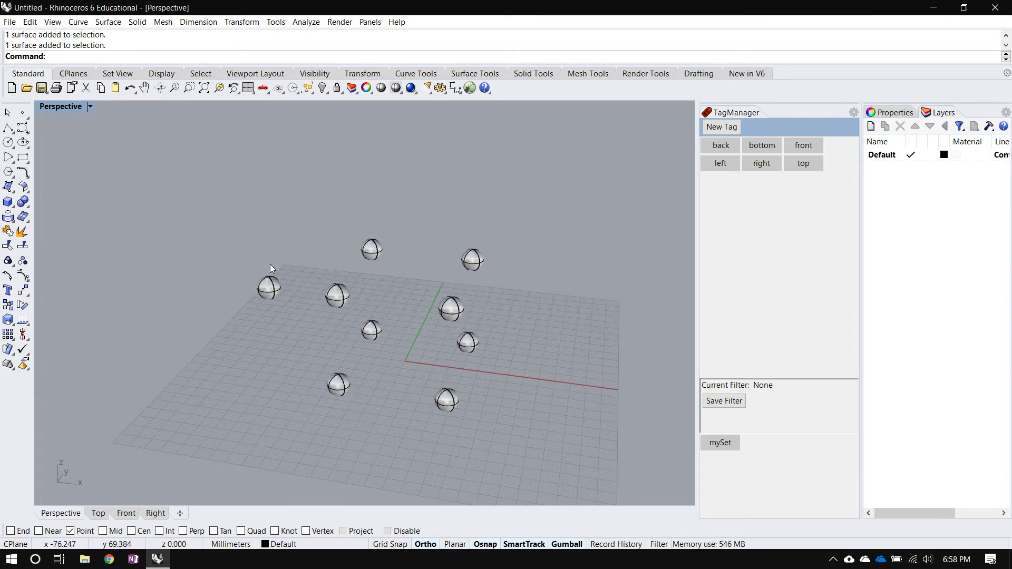
# Compare the tags of the copied sphere with those of its original and check the copy against the mySet filter
pyautogui.click(269, 283)
pyautogui.click(321, 332)
pyautogui.click(337, 295)
pyautogui.click(265, 394)
pyautogui.click(718, 442)
pyautogui.click(268, 291)
pyautogui.click(247, 355)
pyautogui.click(267, 293)
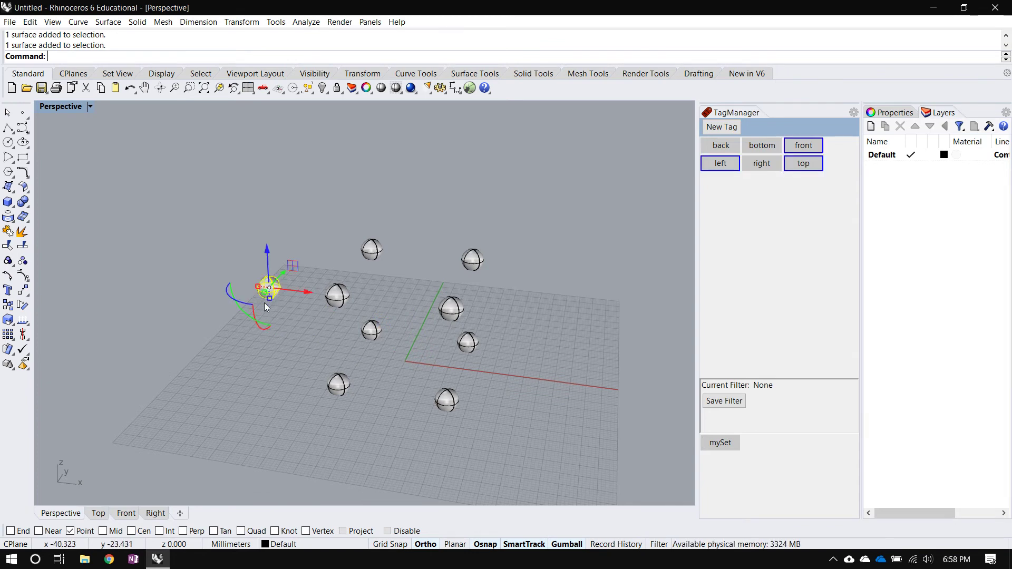
pyautogui.click(261, 391)
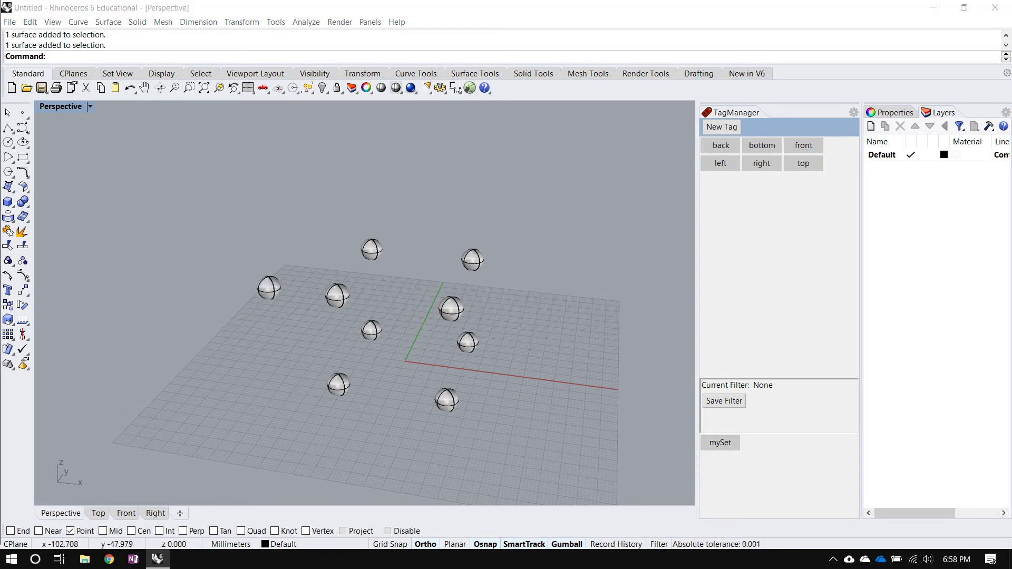
# Switch to the open truss model and examine its four groups of trusses from different sides
pyautogui.hotkey('alt', 'Tab')
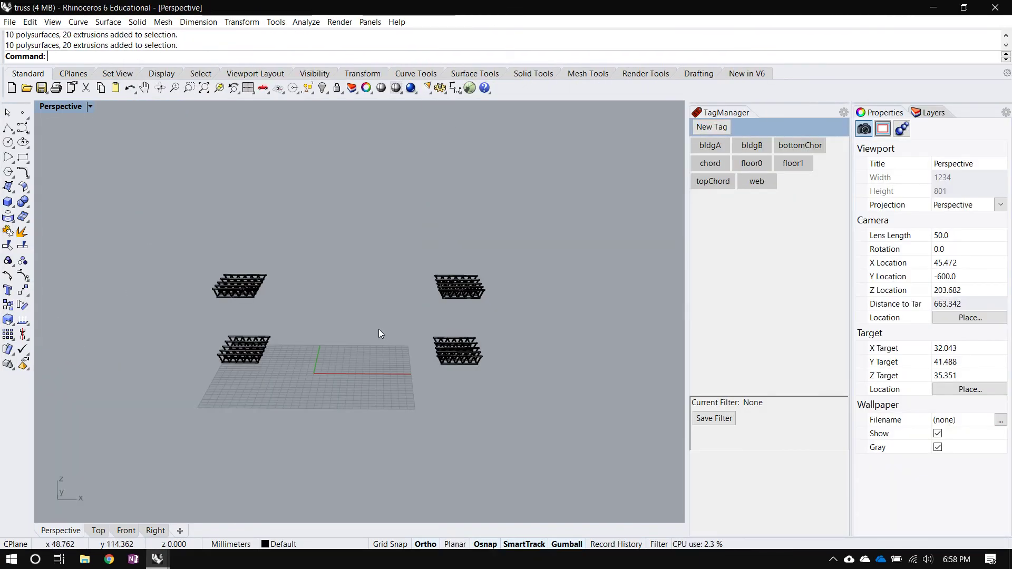
pyautogui.moveTo(368, 324); pyautogui.dragTo(390, 368, button='right')
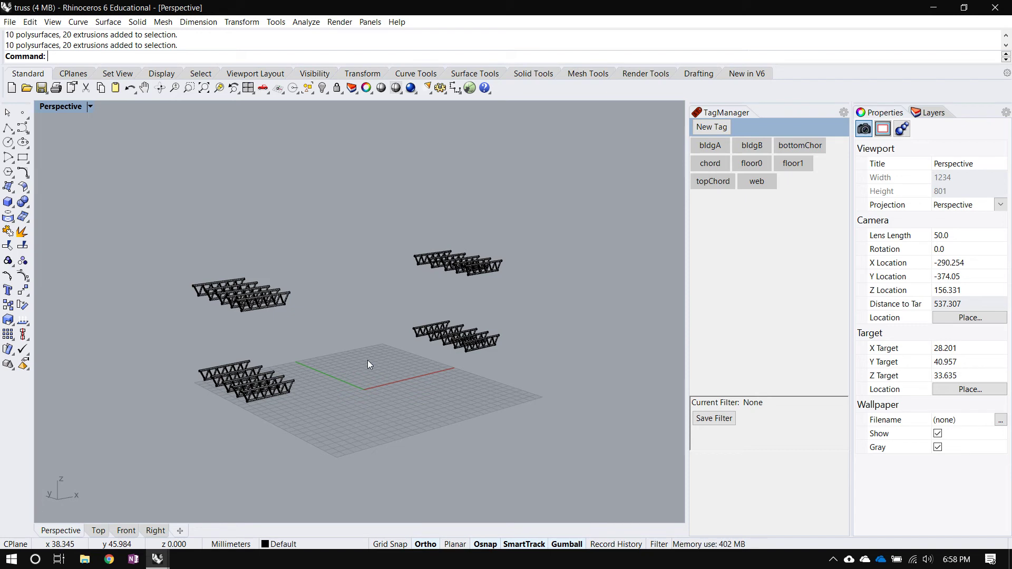
pyautogui.moveTo(361, 376); pyautogui.dragTo(260, 400, button='right')
pyautogui.moveTo(378, 406); pyautogui.dragTo(258, 320, button='right')
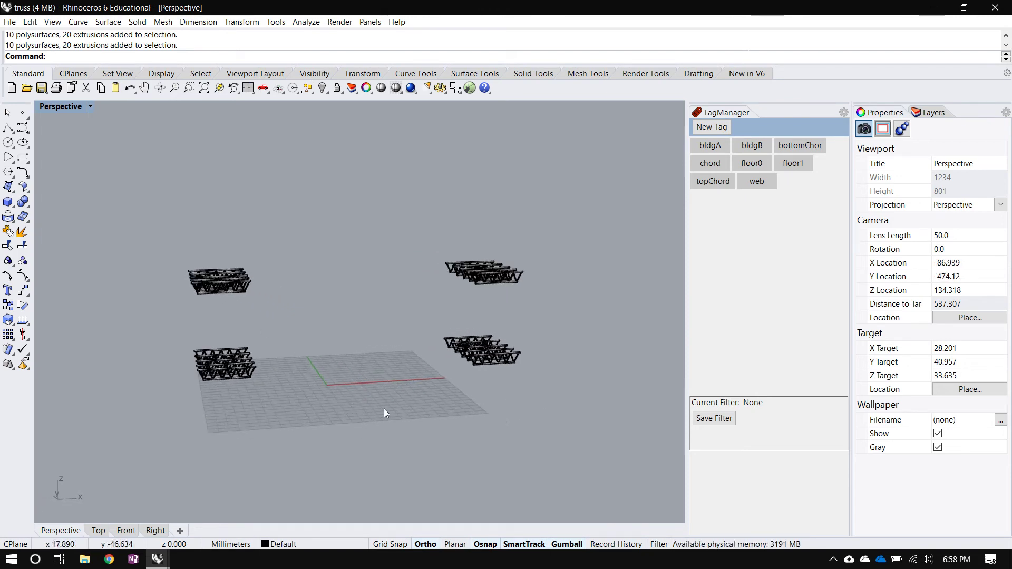
pyautogui.moveTo(389, 409); pyautogui.dragTo(211, 336, button='right')
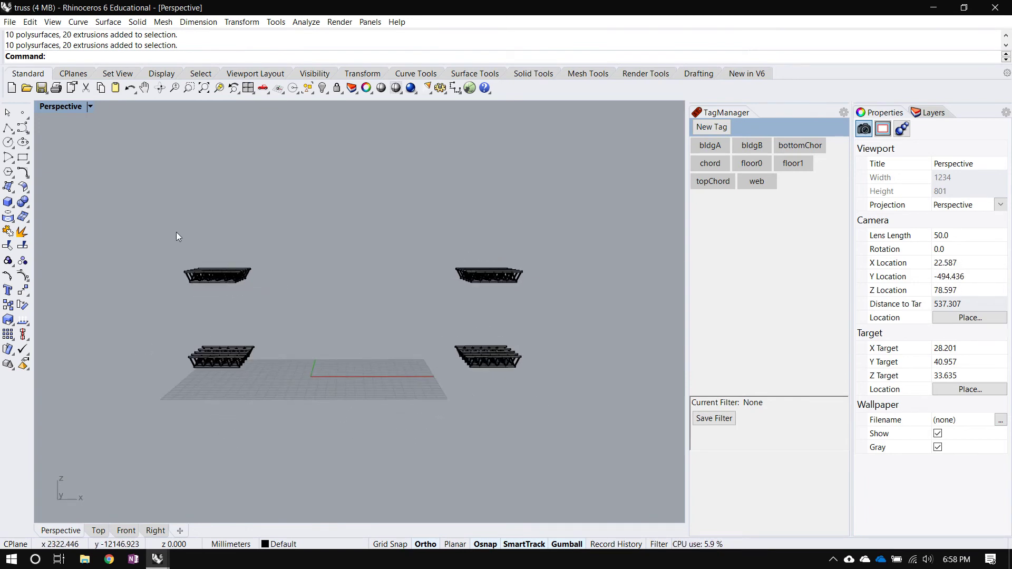
# Outline the truss groups of the two buildings in turn without keeping a selection, and examine their floor levels
pyautogui.moveTo(159, 243); pyautogui.dragTo(496, 390)
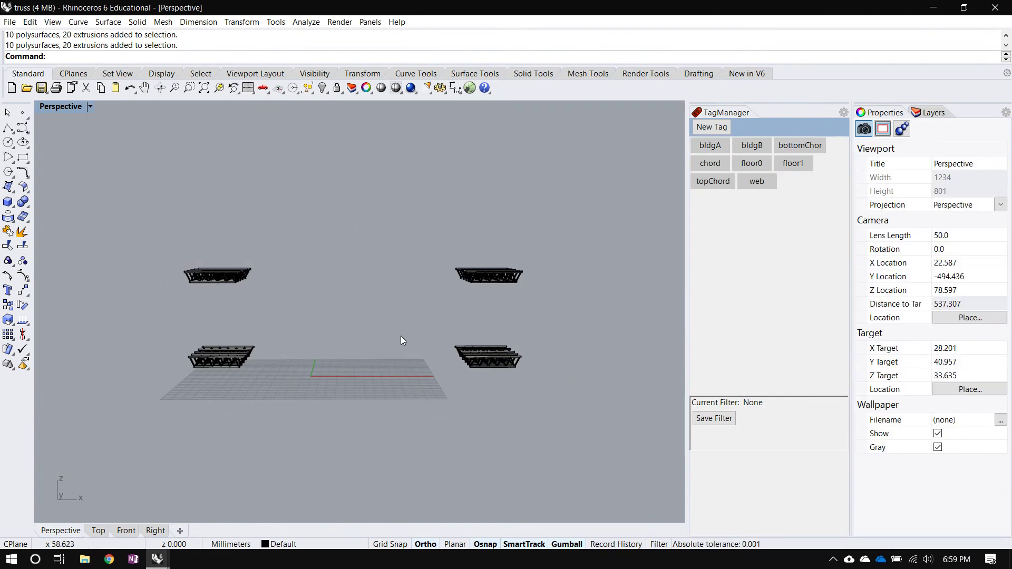
pyautogui.moveTo(438, 222); pyautogui.dragTo(603, 448)
pyautogui.press('Escape')
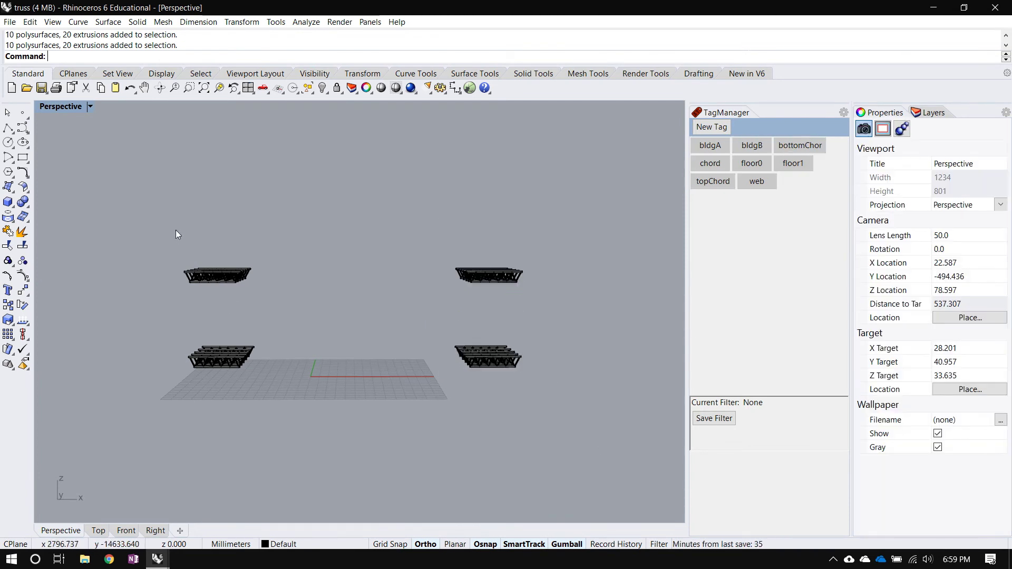
pyautogui.moveTo(175, 230); pyautogui.dragTo(332, 445)
pyautogui.press('Escape')
pyautogui.moveTo(331, 437); pyautogui.dragTo(348, 404, button='right')
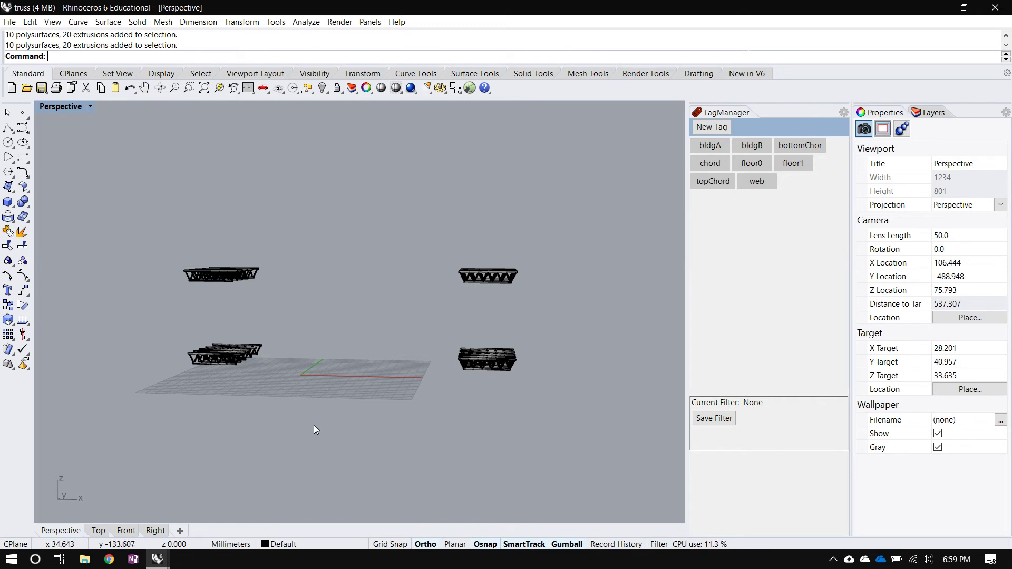
pyautogui.moveTo(242, 409)
pyautogui.mouseDown(button='right')
pyautogui.moveTo(246, 389)
pyautogui.moveTo(246, 400)
pyautogui.mouseUp(button='right')
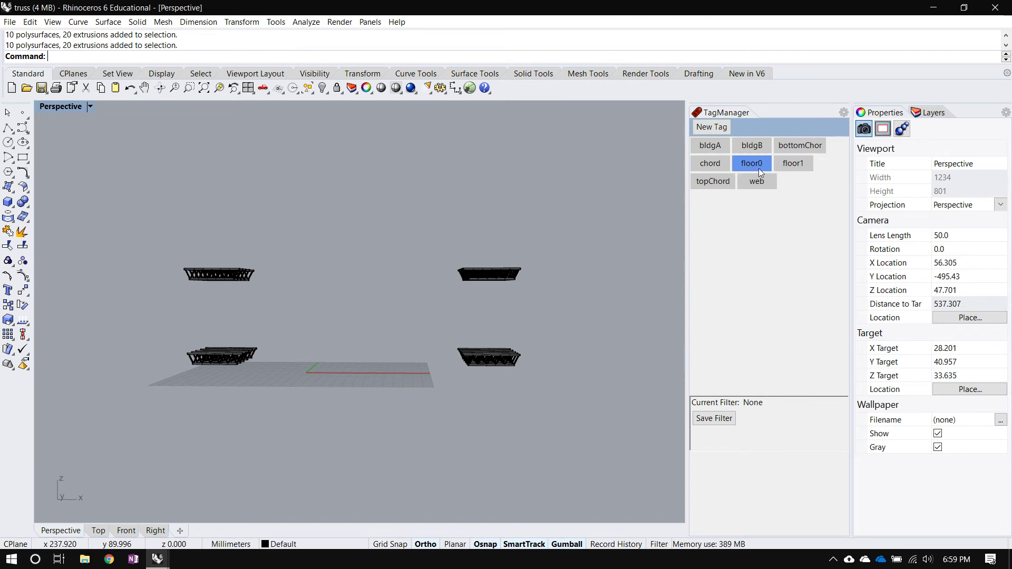
# Select the truss members by the floor1 tag, clear them, and select the members tagged floor0
pyautogui.click(802, 163)
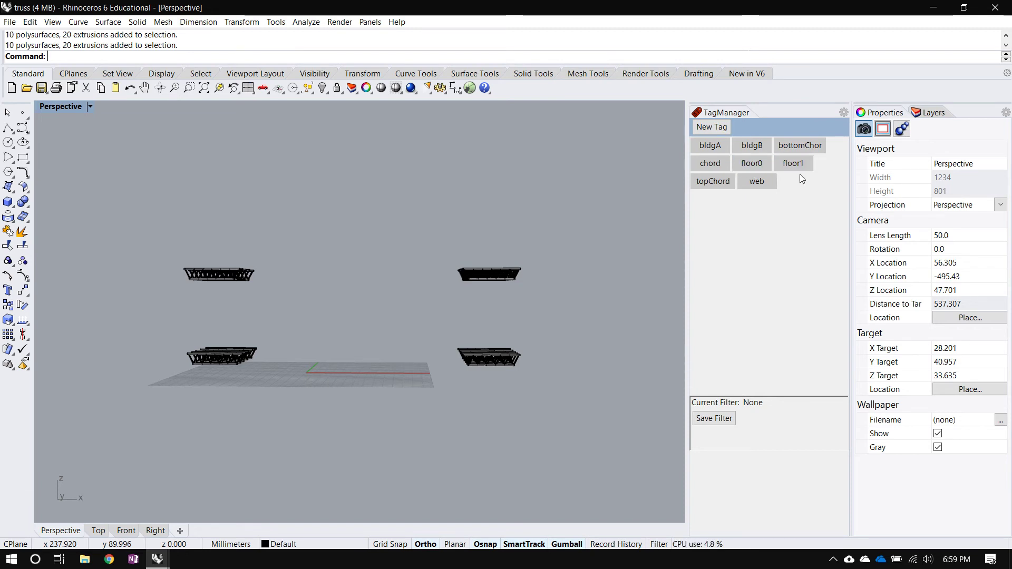
pyautogui.click(753, 162)
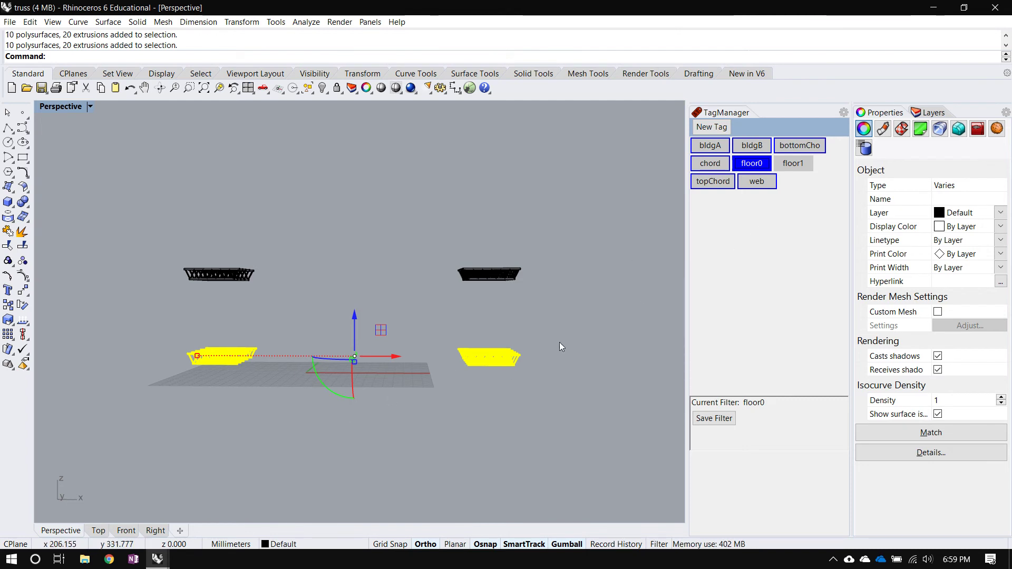
# Narrow the floor0 selection to its web members by adding the web tag with an AND filter, and examine the selected members
pyautogui.rightClick(766, 184)
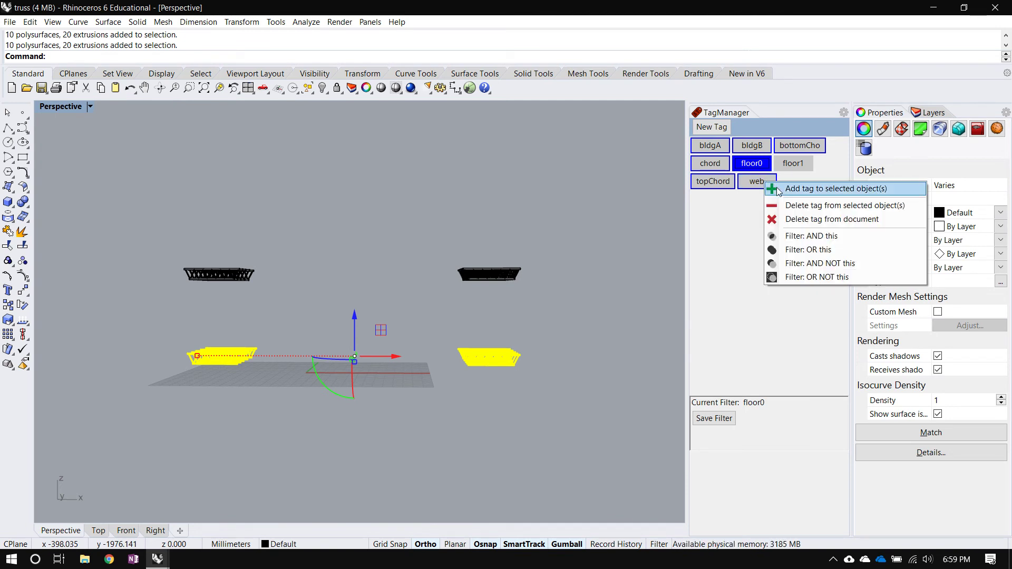
pyautogui.click(820, 236)
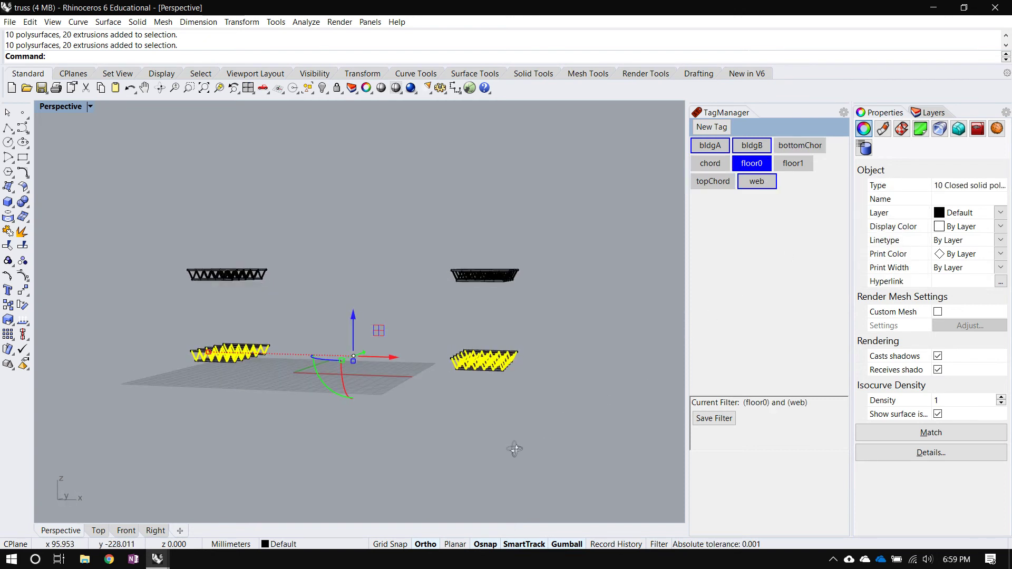
pyautogui.moveTo(527, 435)
pyautogui.mouseDown(button='right')
pyautogui.moveTo(580, 438)
pyautogui.moveTo(520, 446)
pyautogui.mouseUp(button='right')
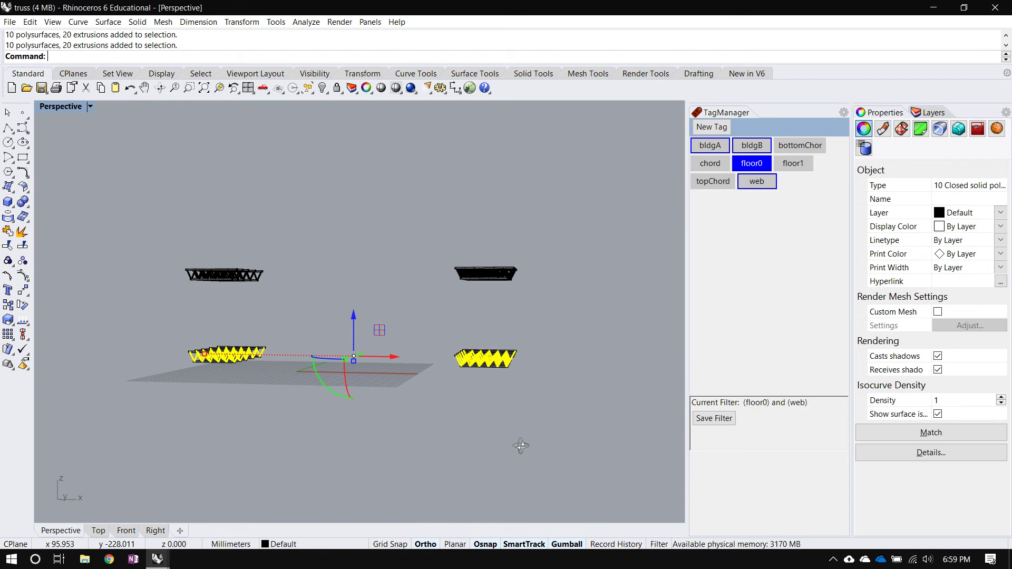
pyautogui.moveTo(520, 446)
pyautogui.mouseDown(button='right')
pyautogui.moveTo(508, 440)
pyautogui.moveTo(522, 439)
pyautogui.mouseUp(button='right')
pyautogui.scroll(2, 490, 375)
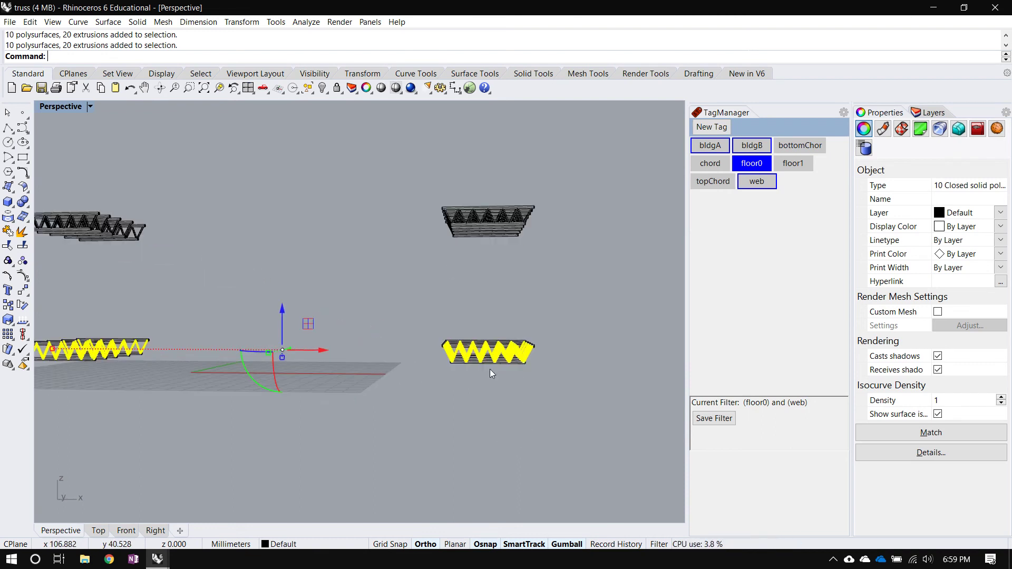
pyautogui.scroll(-4, 507, 418)
# Clear the tag selection and display the truss model's layer list
pyautogui.click(543, 443)
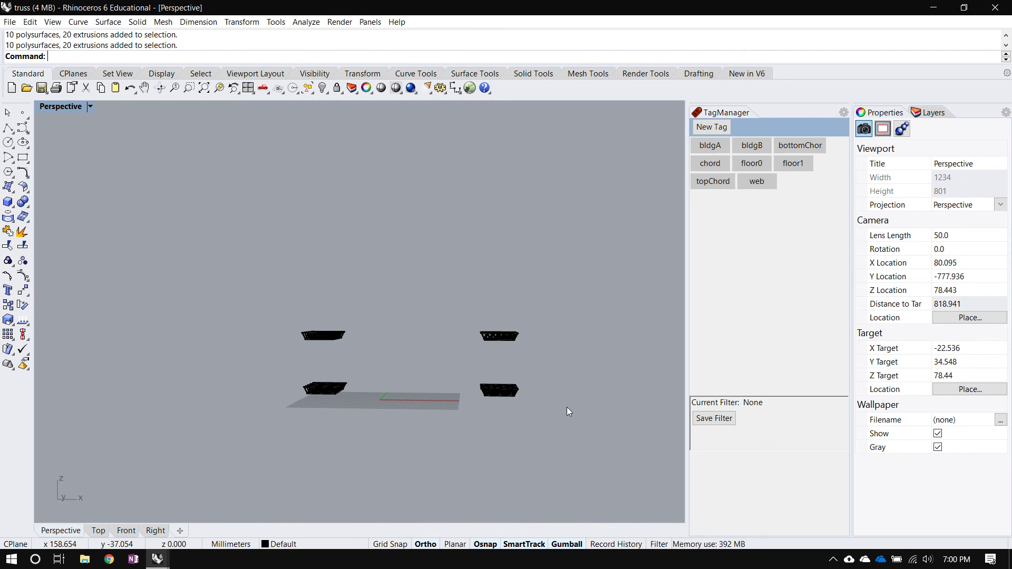
pyautogui.scroll(5, 411, 391)
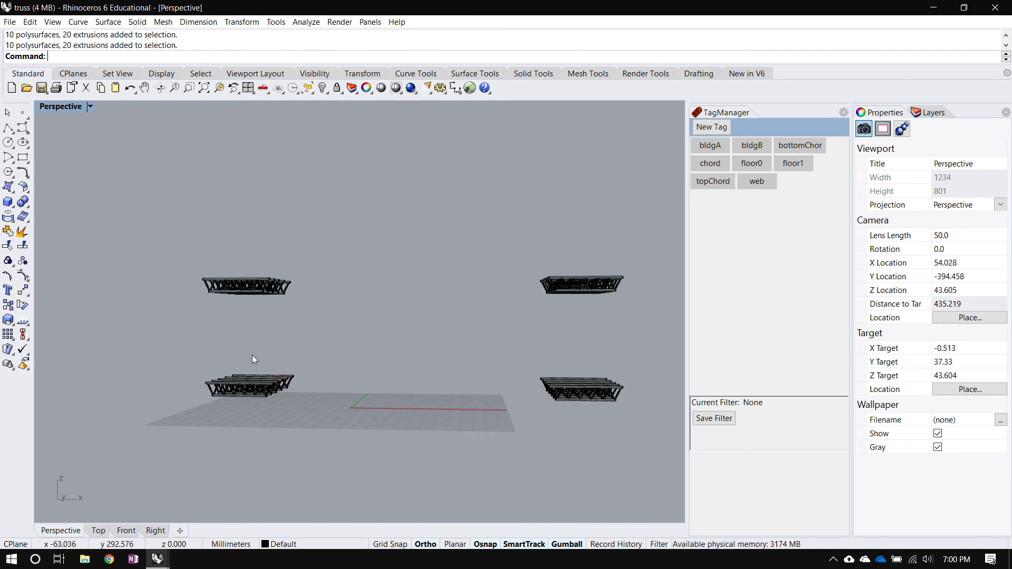
pyautogui.moveTo(443, 375); pyautogui.dragTo(678, 364, button='right')
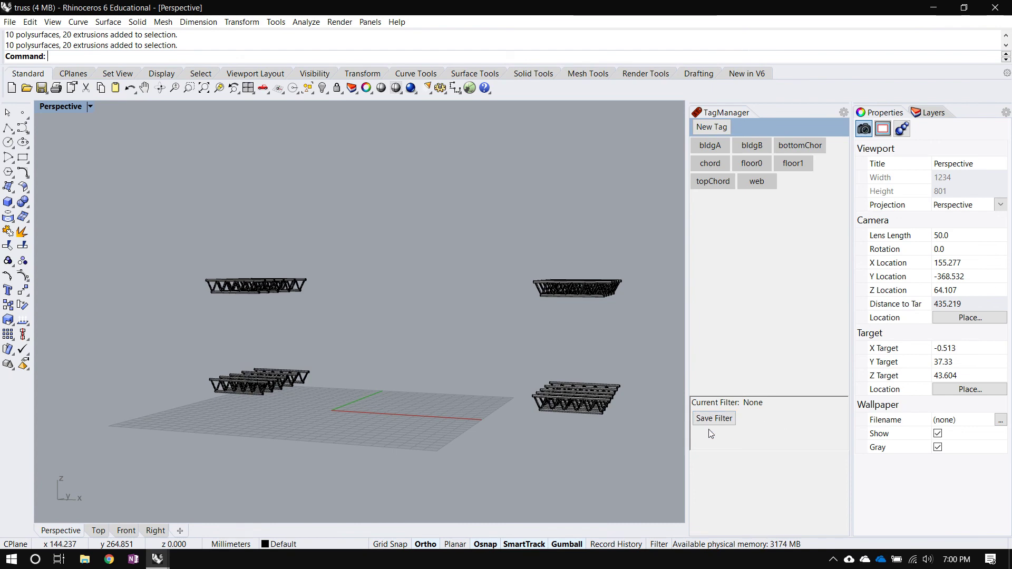
pyautogui.moveTo(465, 415); pyautogui.dragTo(353, 360, button='right')
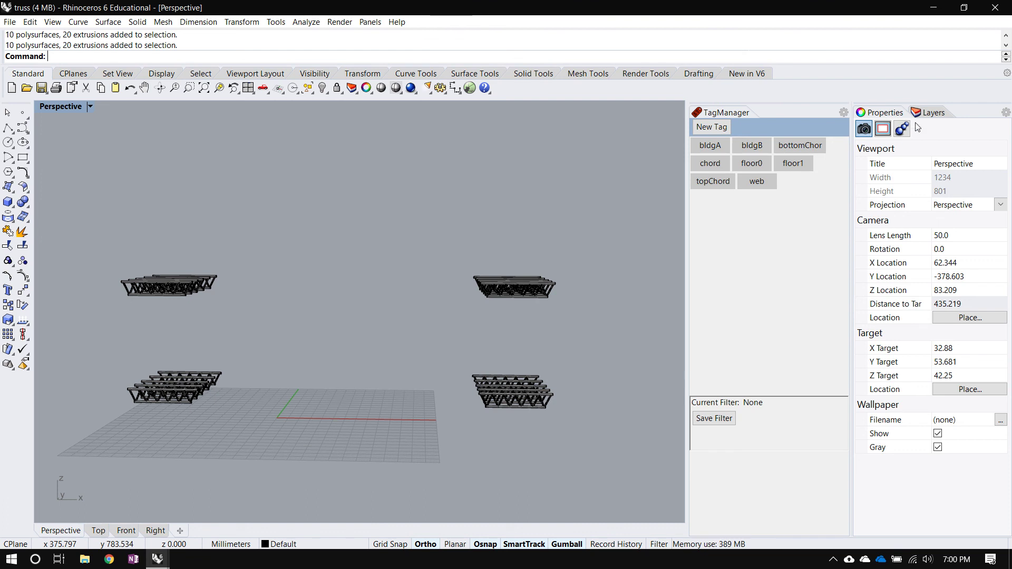
pyautogui.click(930, 112)
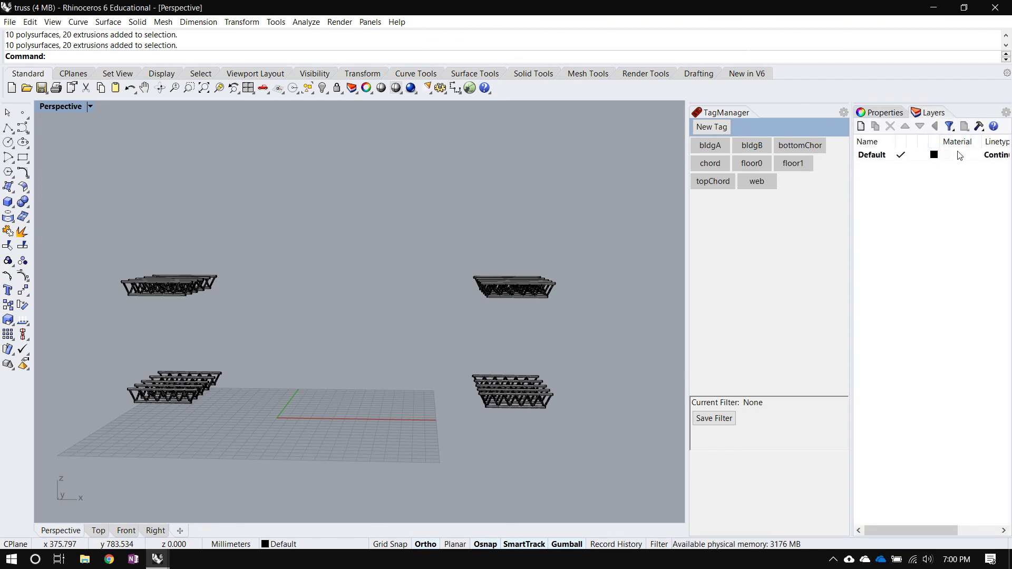